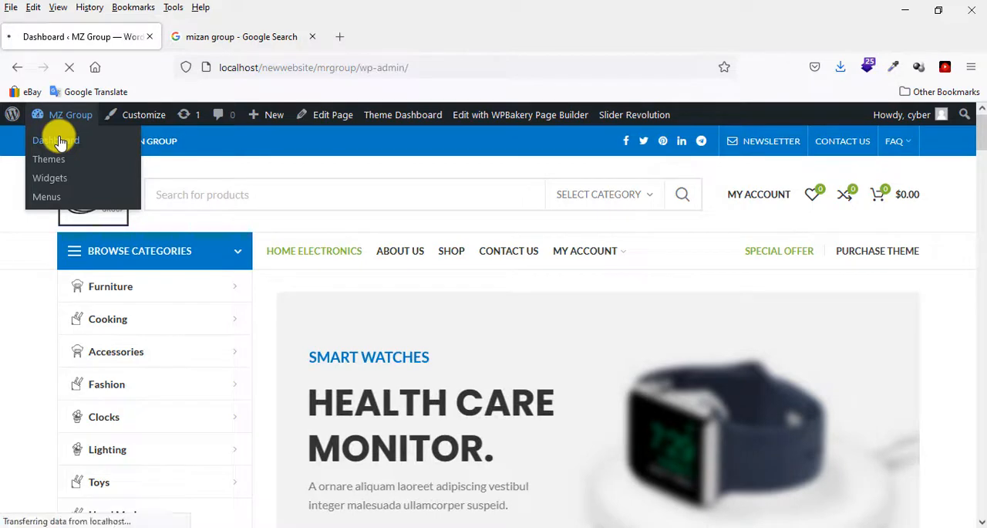
Open the store's product categories page from the WordPress dashboard and look over the new category form.
scroll(48, 165, "down", 2)
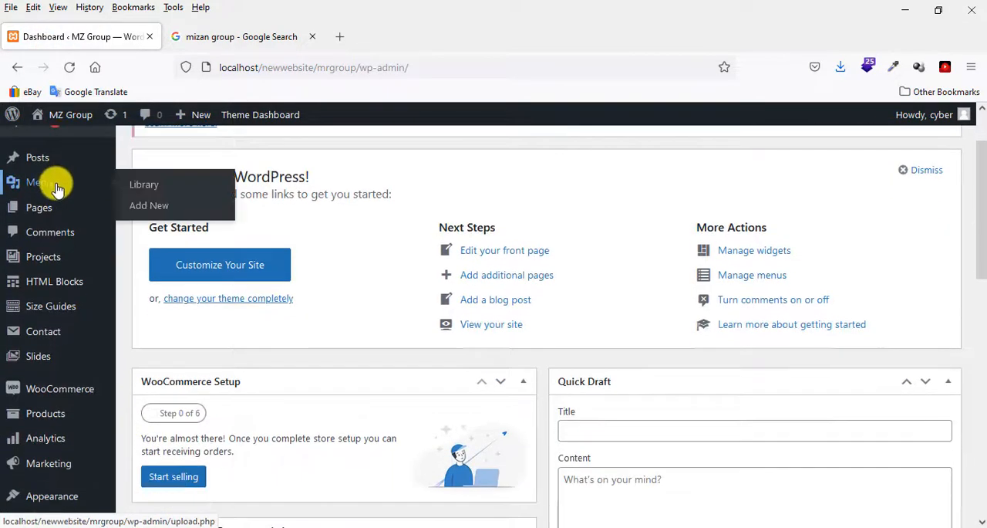
scroll(50, 235, "down", 2)
mouse_move(39, 337)
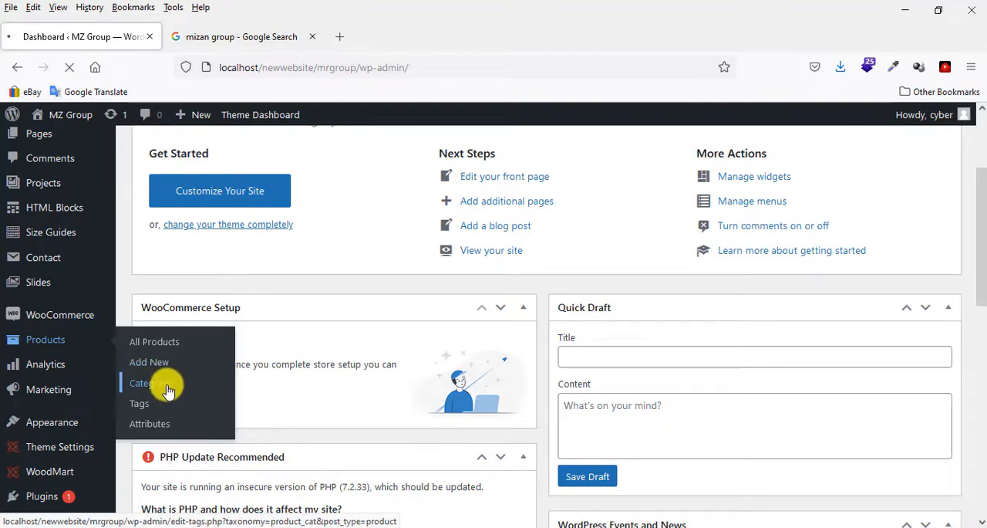
left_click(168, 390)
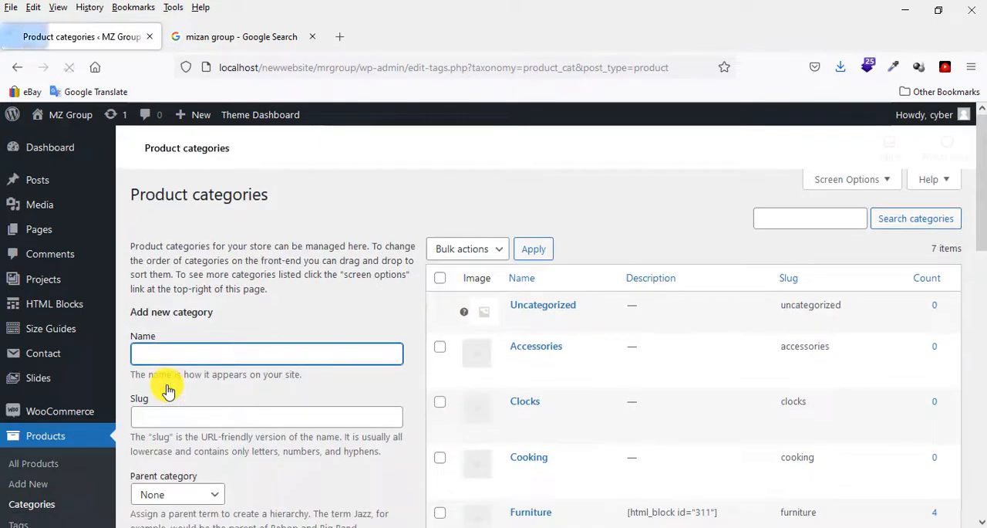
scroll(193, 362, "down", 10)
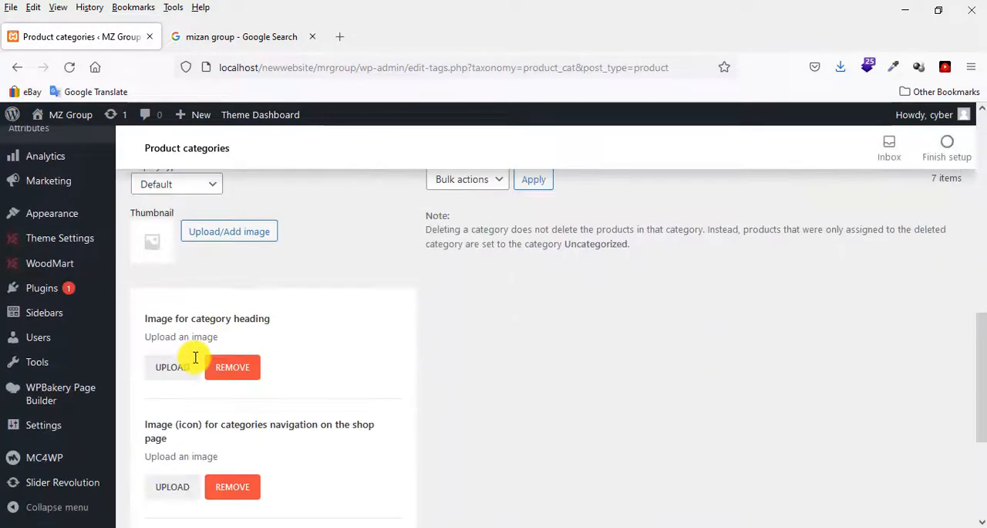
scroll(193, 362, "up", 1)
scroll(197, 362, "down", 5)
scroll(197, 359, "up", 13)
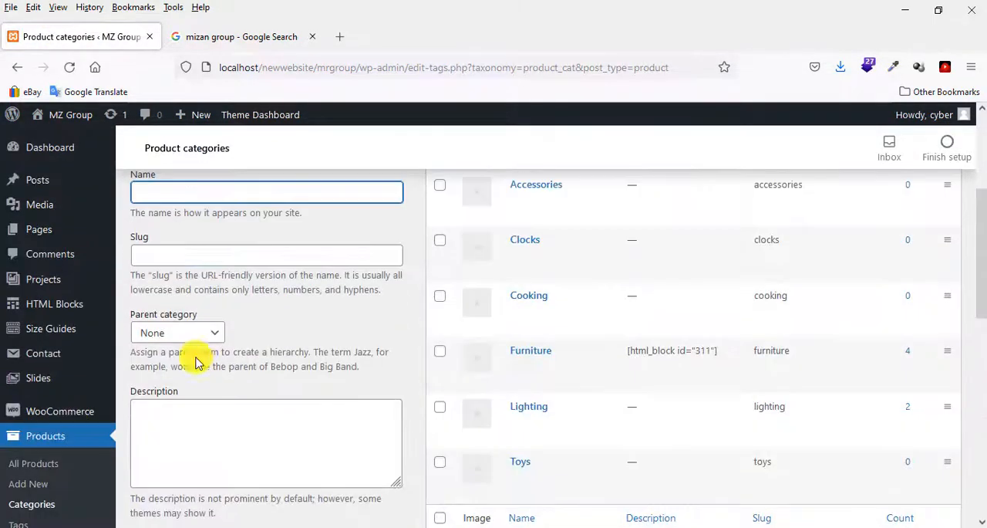
Copy "Switch" from the Notepad file 10.09.21 - friday.txt and add it as a new product category in the browser.
left_click(198, 347)
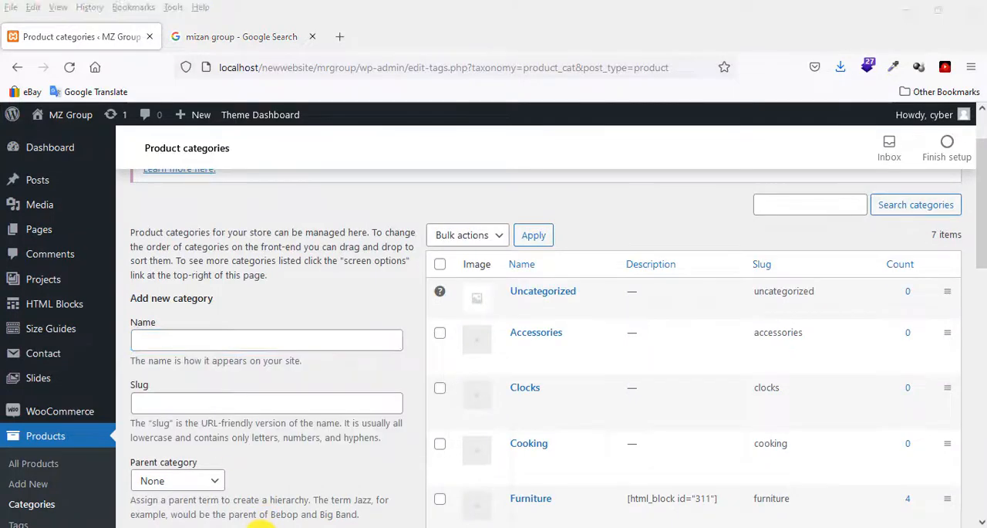
left_click(121, 487)
left_click_drag(93, 83, 2, 83)
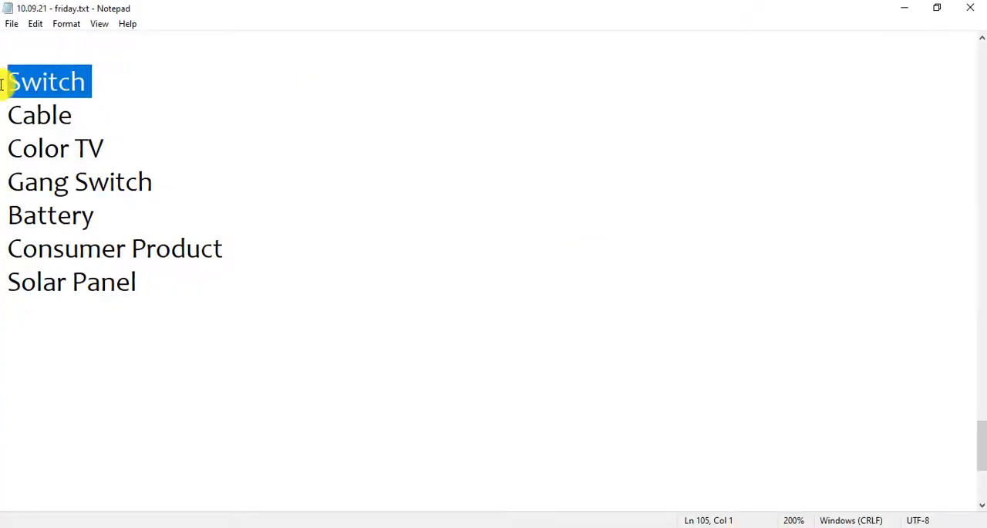
right_click(54, 83)
left_click(103, 131)
left_click(164, 525)
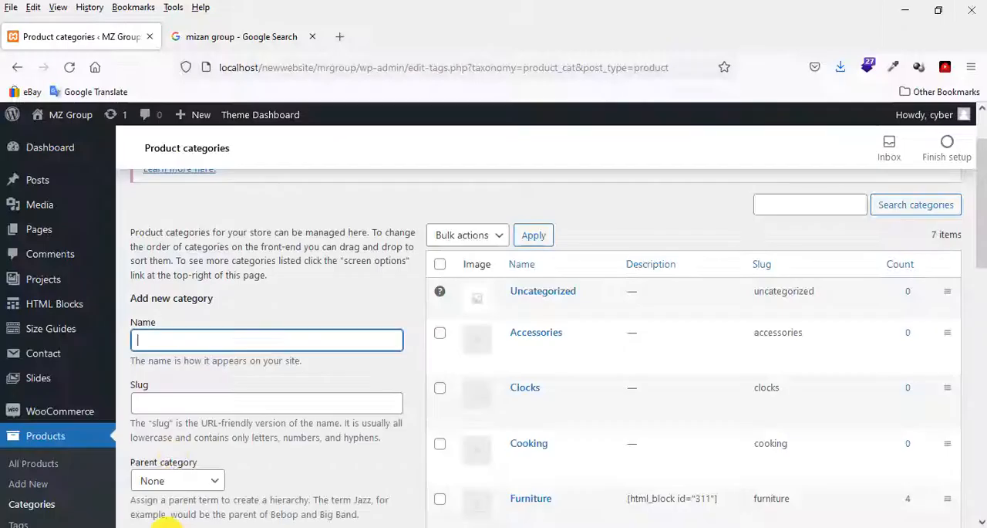
right_click(171, 333)
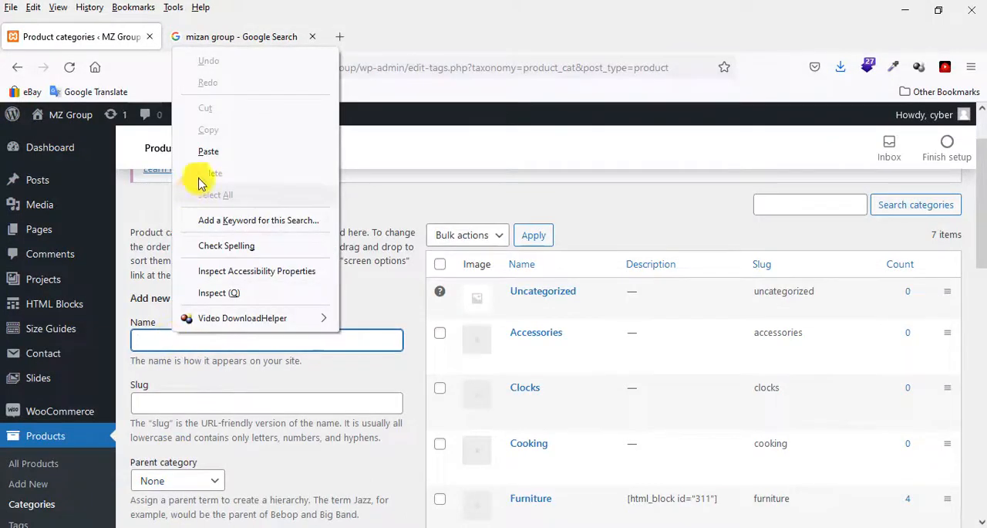
left_click(206, 152)
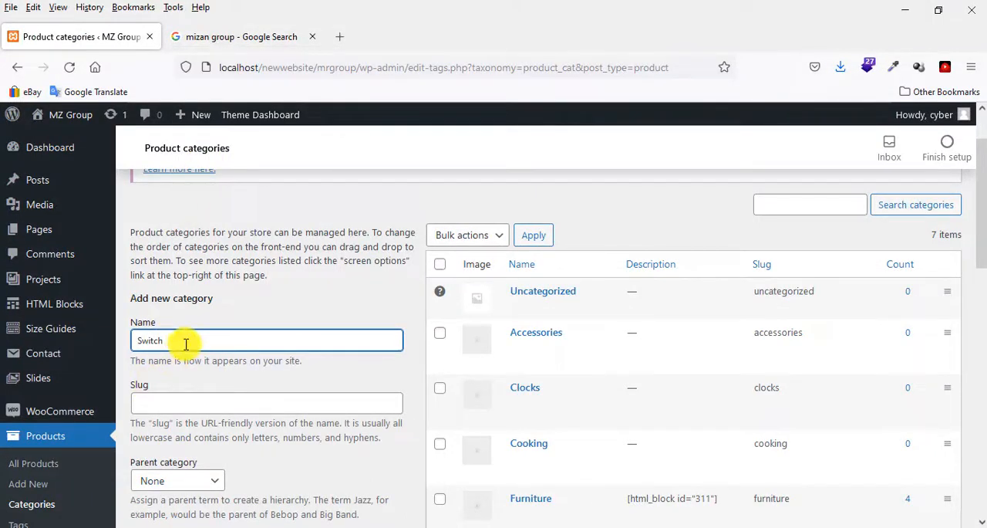
scroll(186, 344, "down", 7)
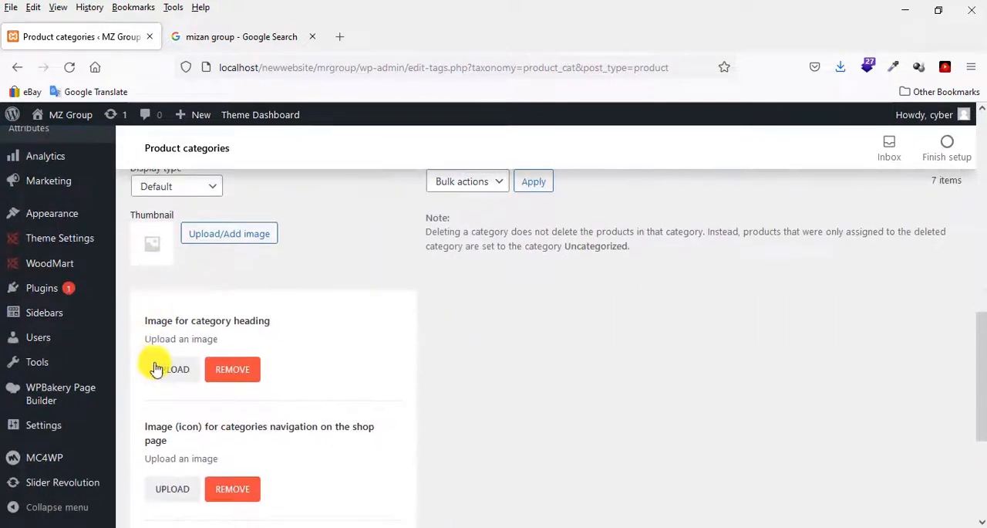
scroll(157, 370, "down", 3)
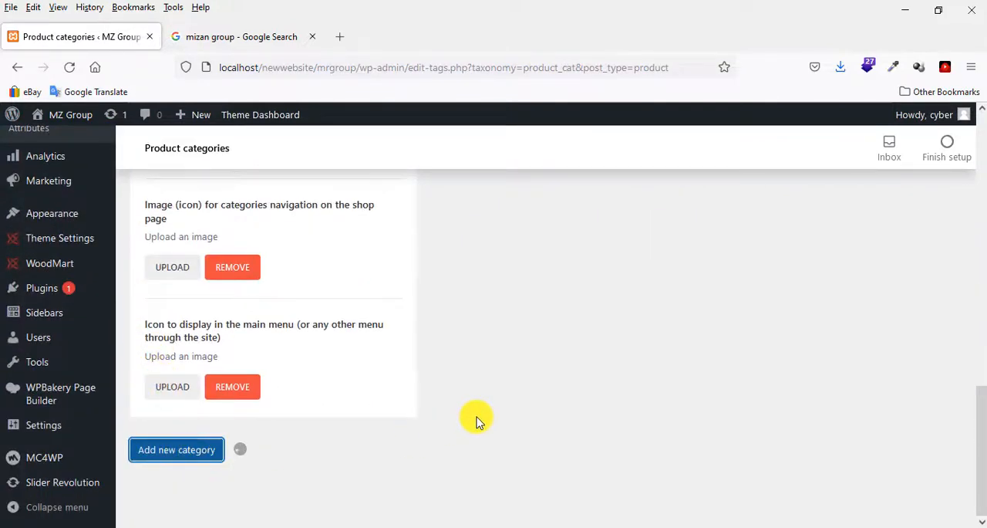
scroll(477, 421, "up", 10)
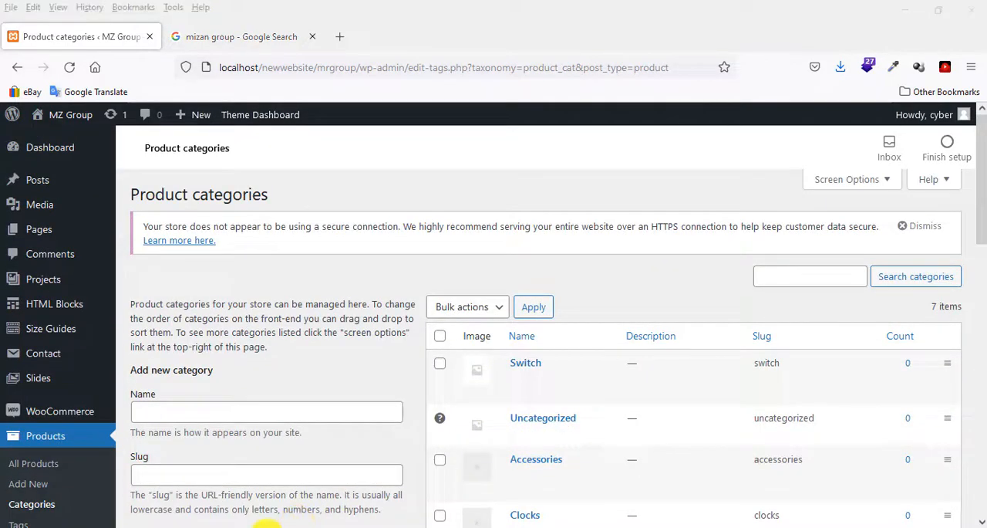
Copy "Cable" from the Notepad list and add it as a new product category.
mouse_move(264, 523)
left_click(105, 490)
left_click_drag(72, 115, 2, 115)
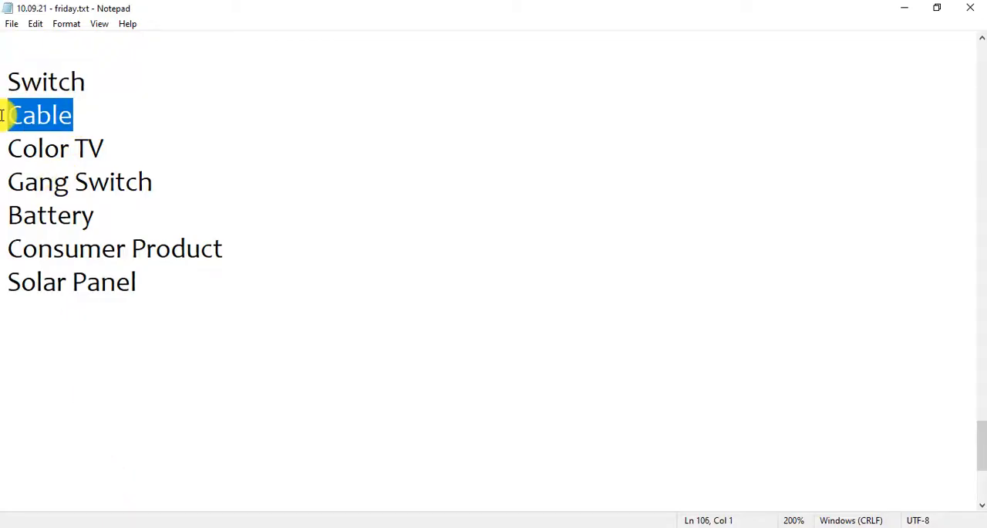
left_click(166, 523)
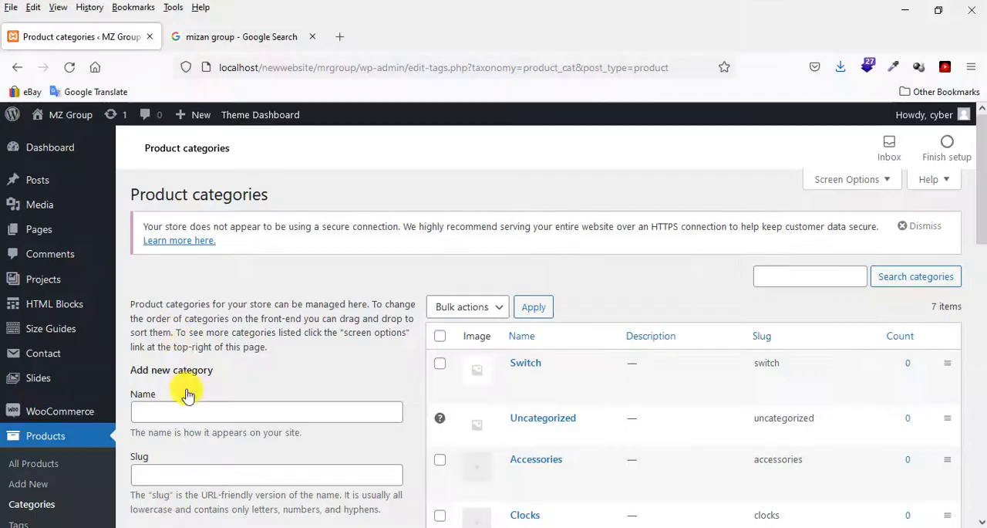
key("ctrl+v")
scroll(229, 408, "down", 7)
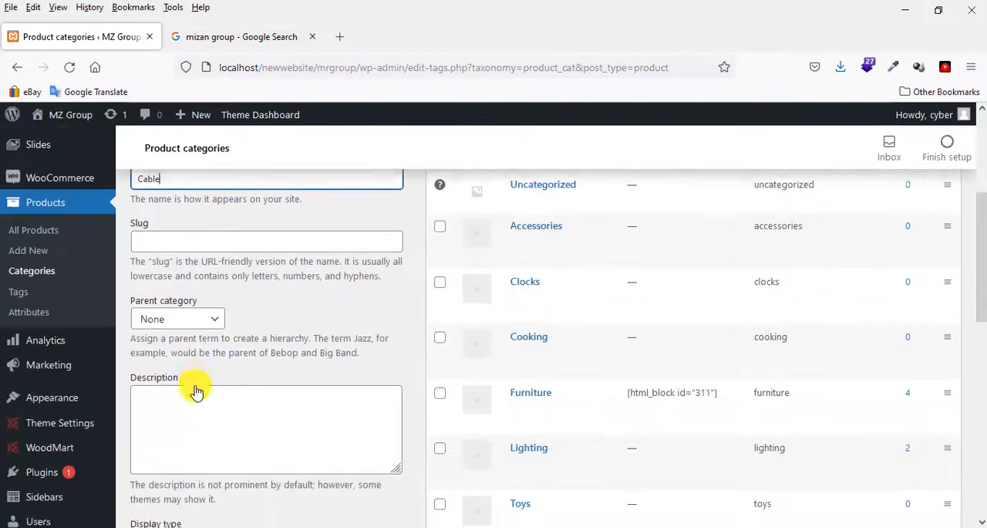
scroll(193, 396, "down", 4)
left_click(199, 454)
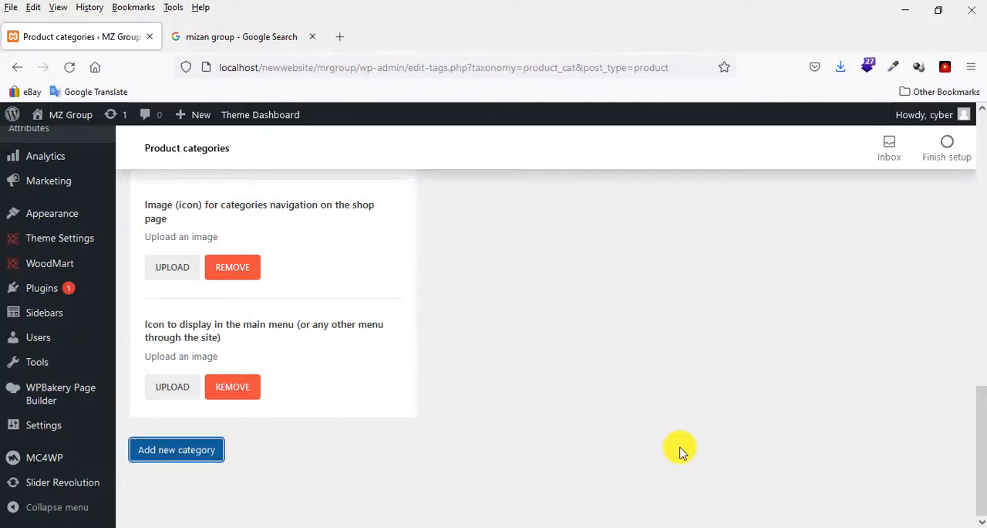
scroll(680, 451, "up", 10)
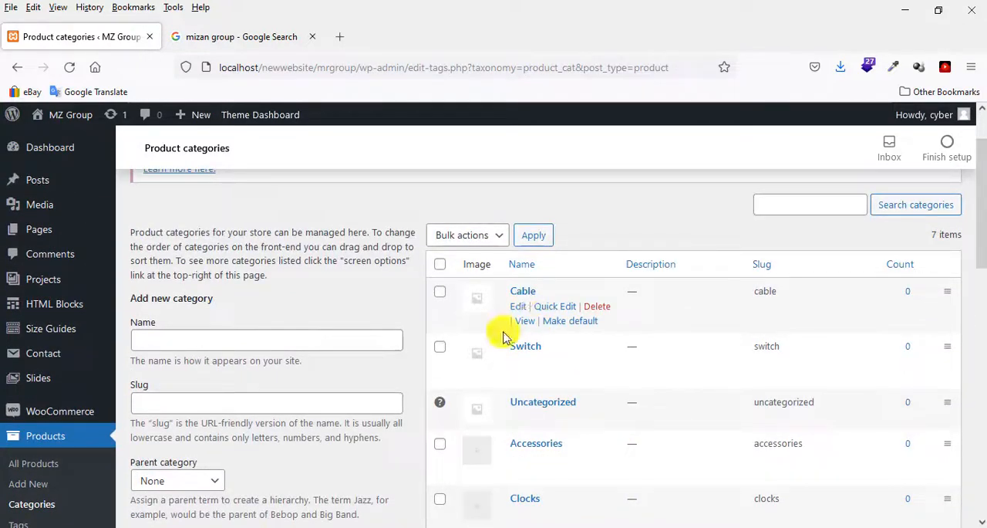
Copy "Color TV" from the Notepad list and add it as a new product category.
mouse_move(260, 521)
left_click(121, 502)
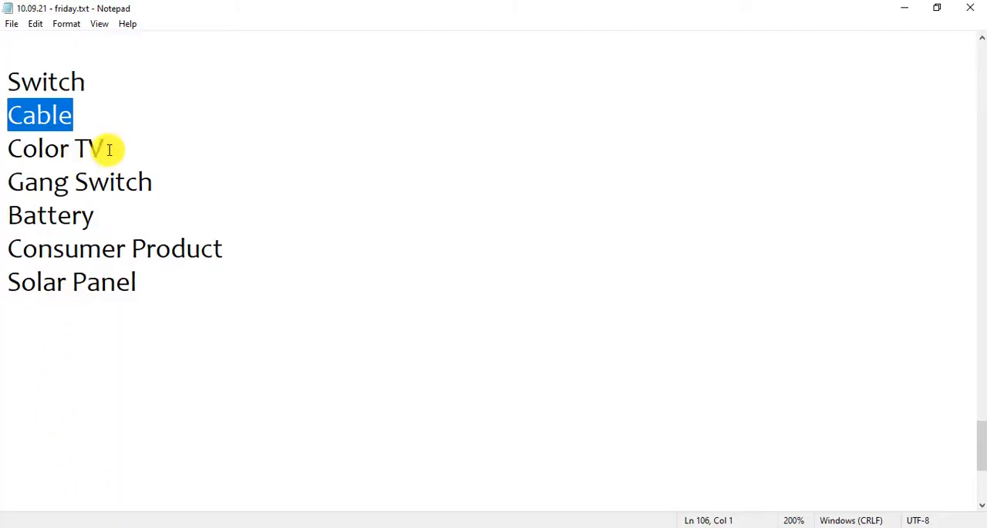
left_click_drag(109, 149, 8, 148)
right_click(33, 148)
left_click(74, 193)
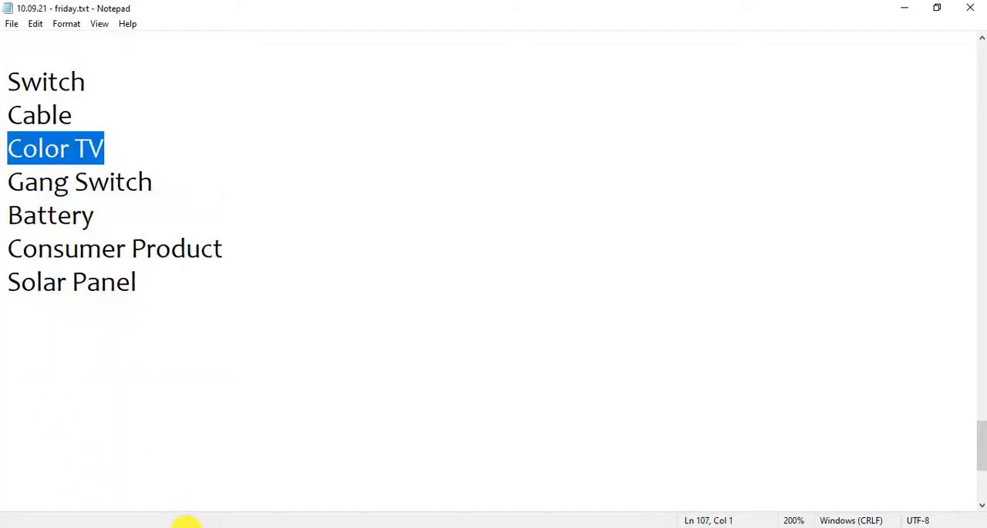
left_click(188, 522)
right_click(168, 341)
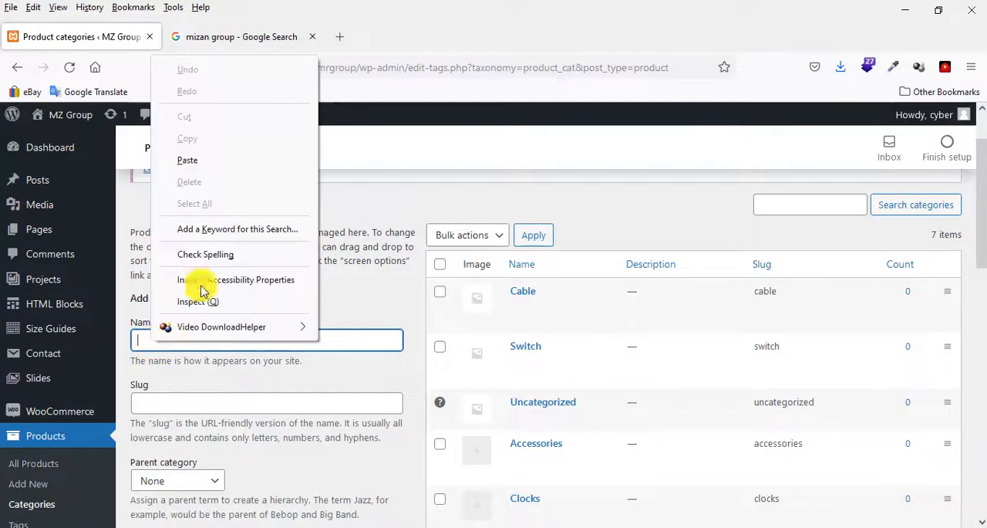
left_click(193, 159)
scroll(196, 347, "down", 3)
scroll(193, 377, "down", 10)
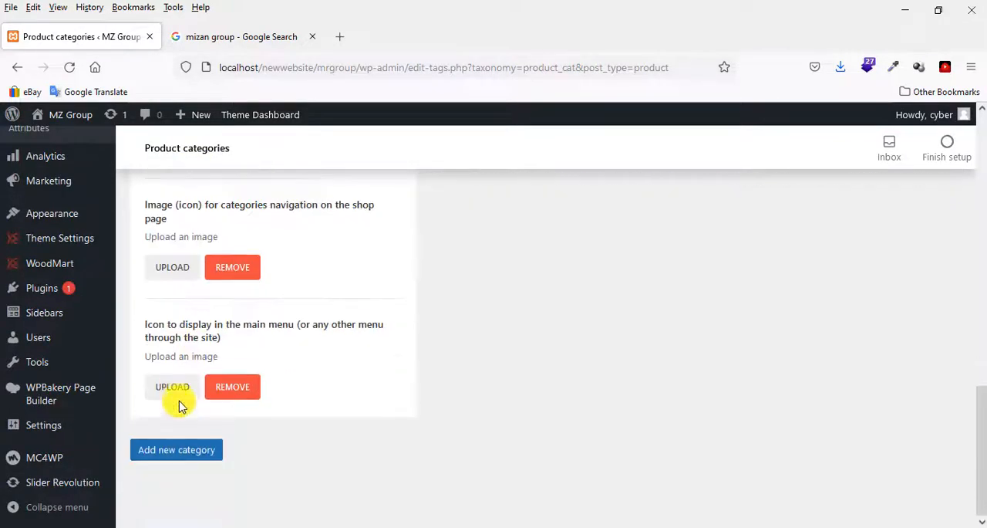
left_click(176, 450)
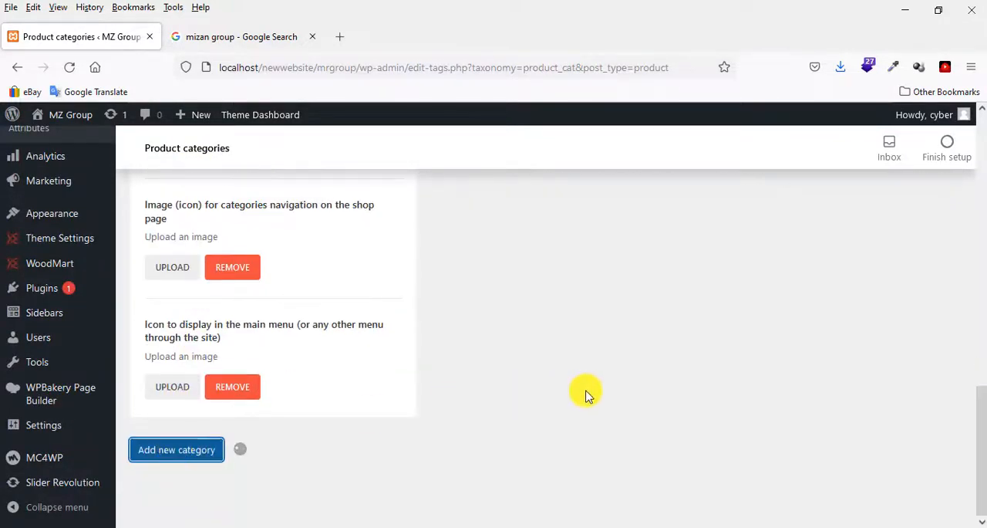
scroll(586, 395, "up", 10)
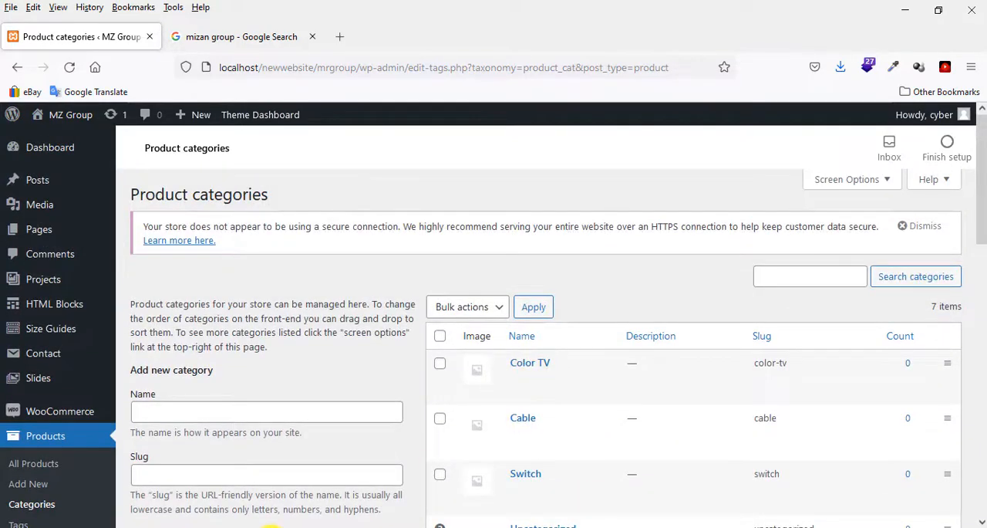
Copy "Gang Switch" from the Notepad list and add it as a new product category.
left_click(146, 482)
left_click_drag(163, 182, 3, 189)
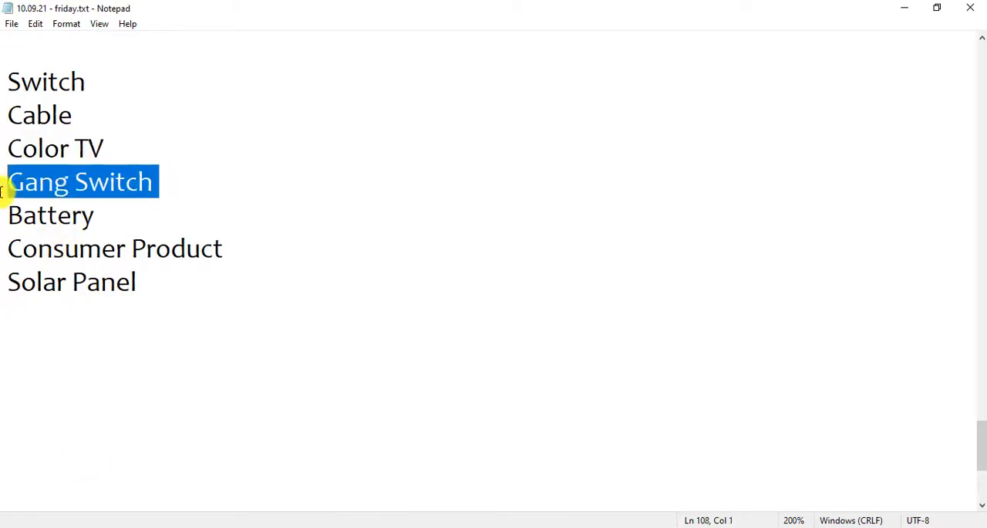
right_click(57, 193)
left_click(100, 236)
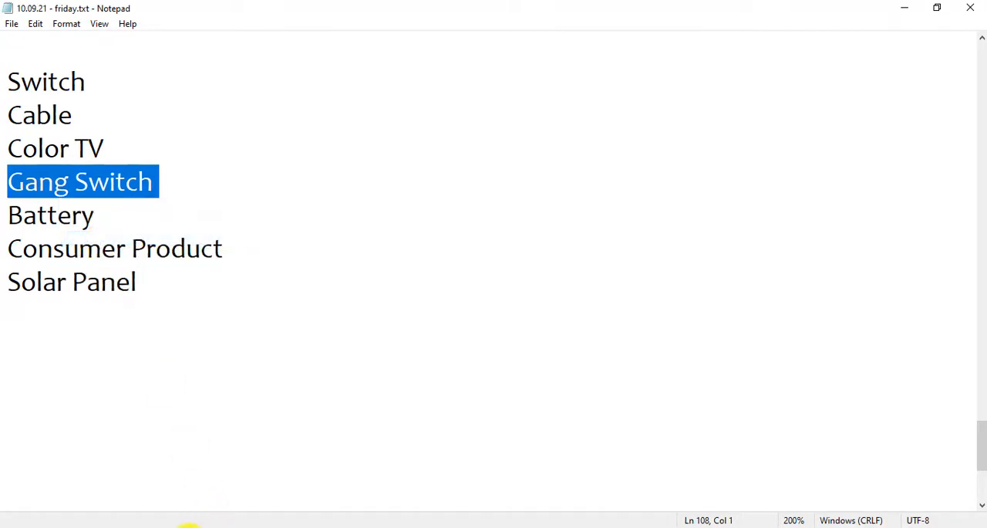
left_click(171, 522)
left_click(185, 411)
right_click(186, 411)
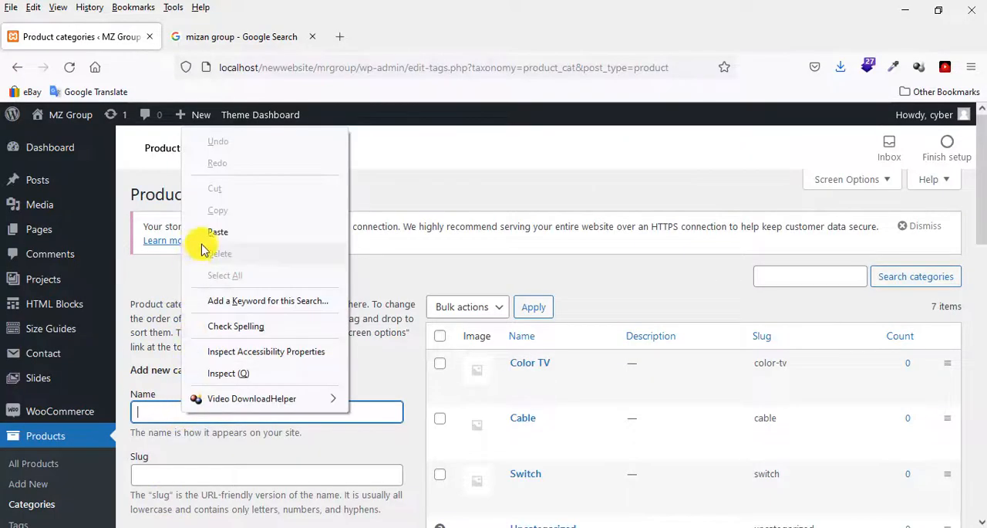
left_click(213, 232)
scroll(257, 363, "down", 15)
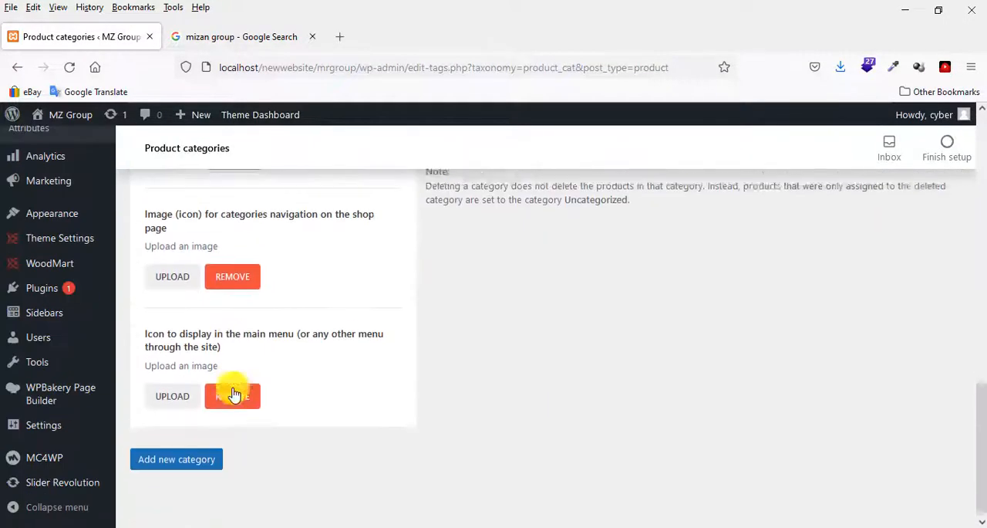
left_click(192, 453)
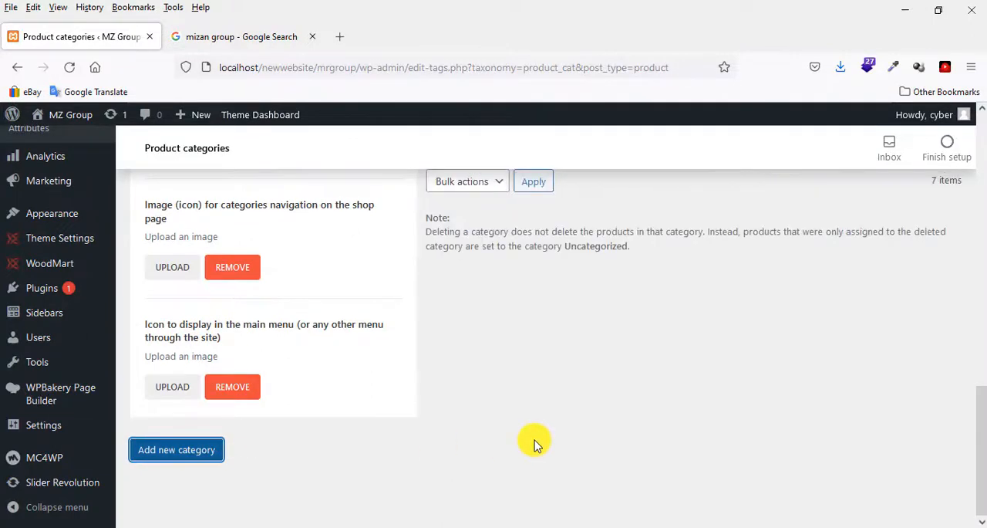
scroll(529, 443, "up", 10)
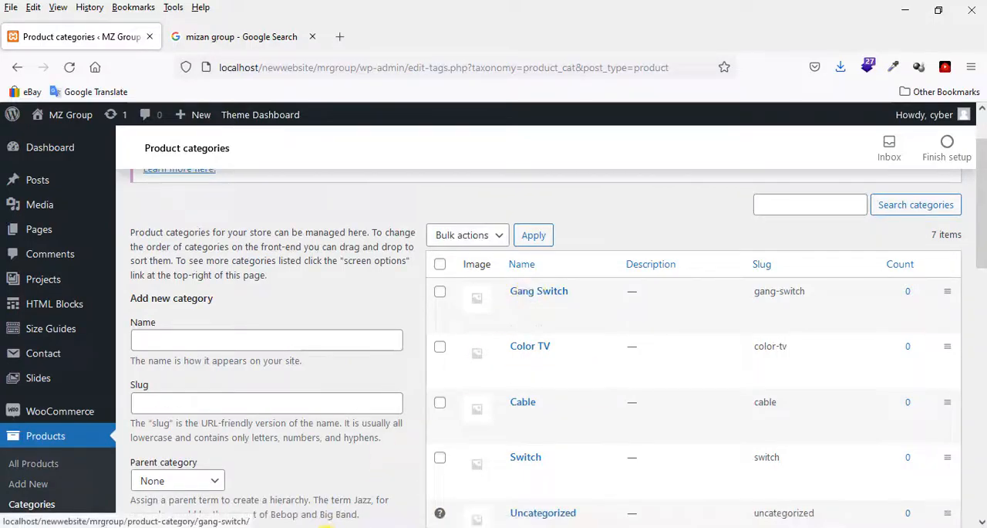
Copy "Battery" from the Notepad list and add it as a new product category.
left_click(268, 527)
left_click(120, 477)
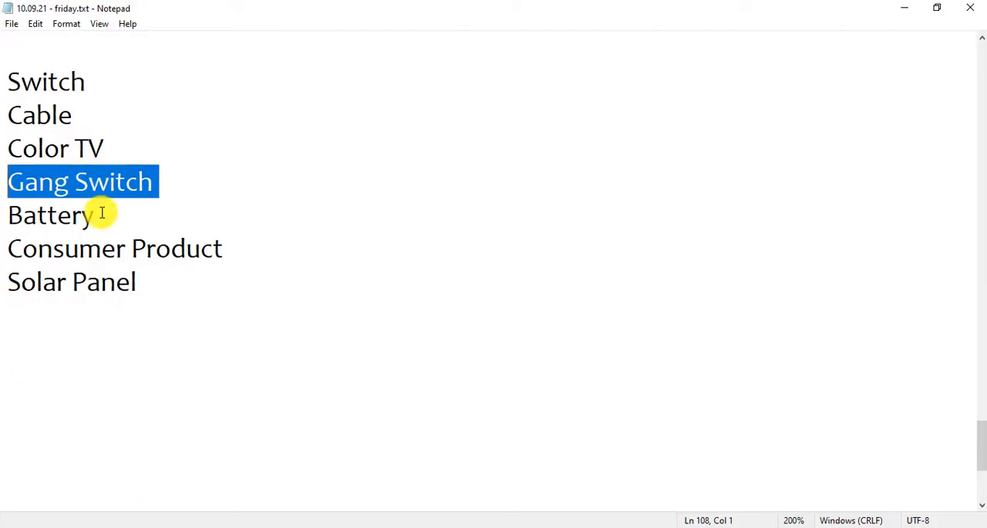
left_click_drag(99, 213, 1, 220)
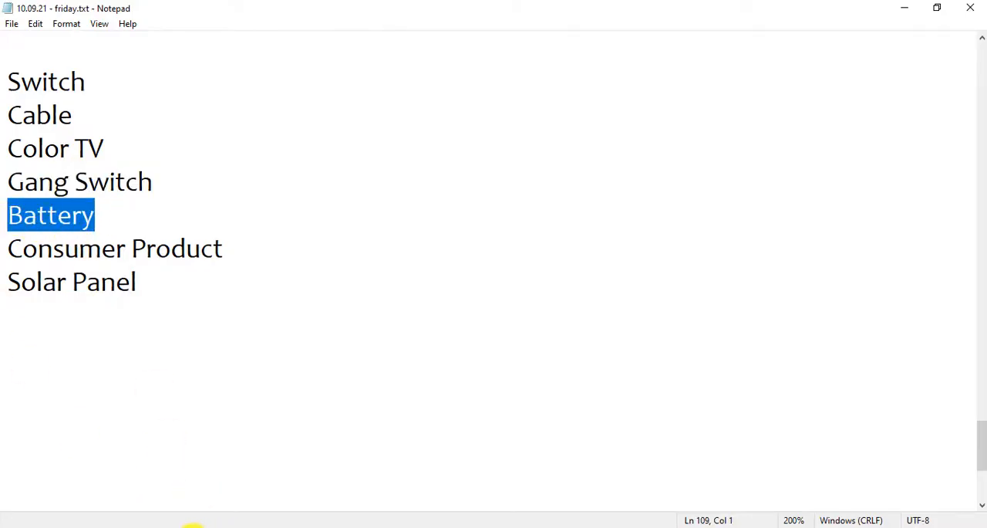
left_click(173, 526)
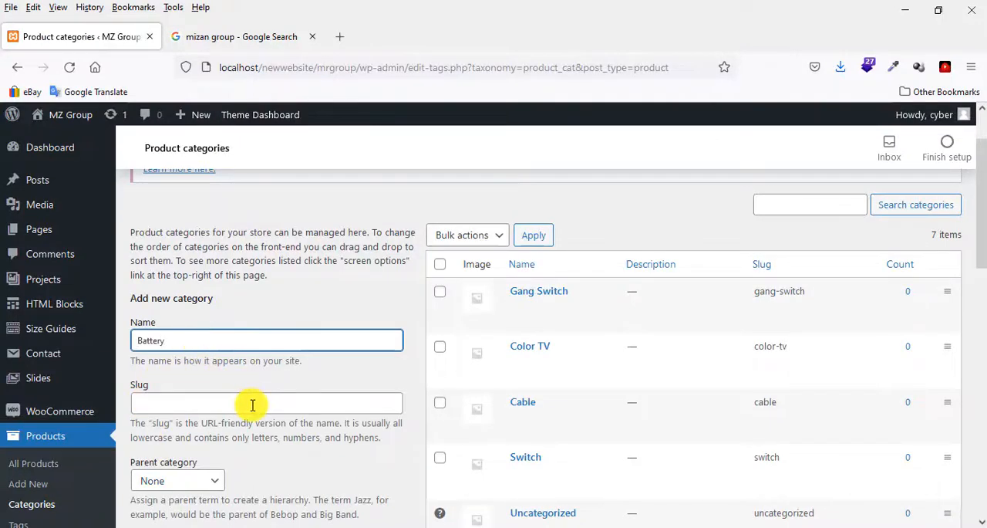
scroll(252, 405, "down", 10)
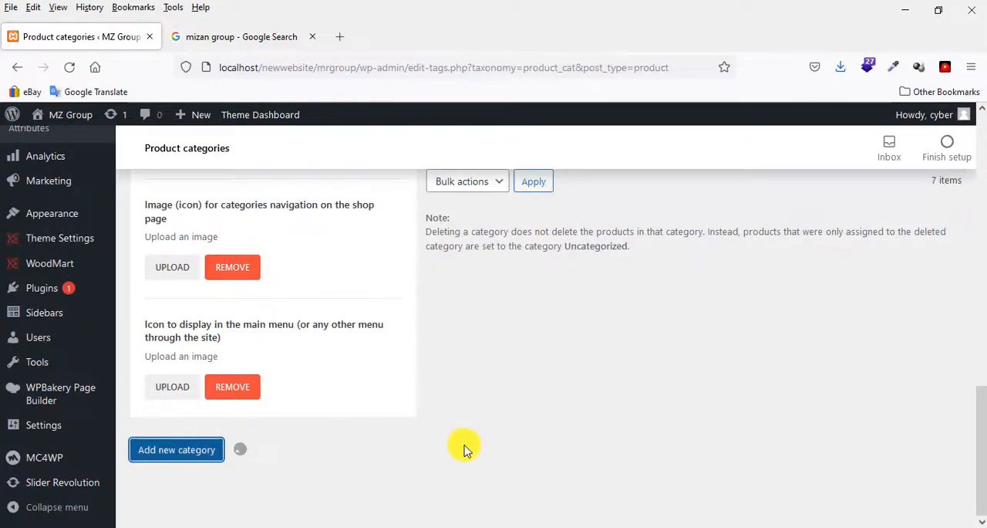
scroll(614, 443, "up", 10)
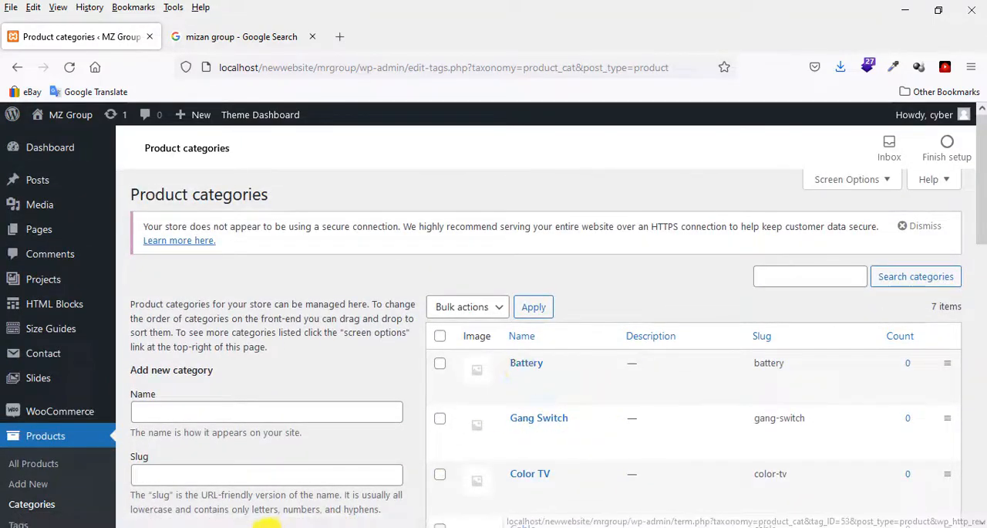
Copy "Consumer Product" from the Notepad list and add it as a new product category.
left_click(139, 506)
left_click_drag(224, 252, 26, 254)
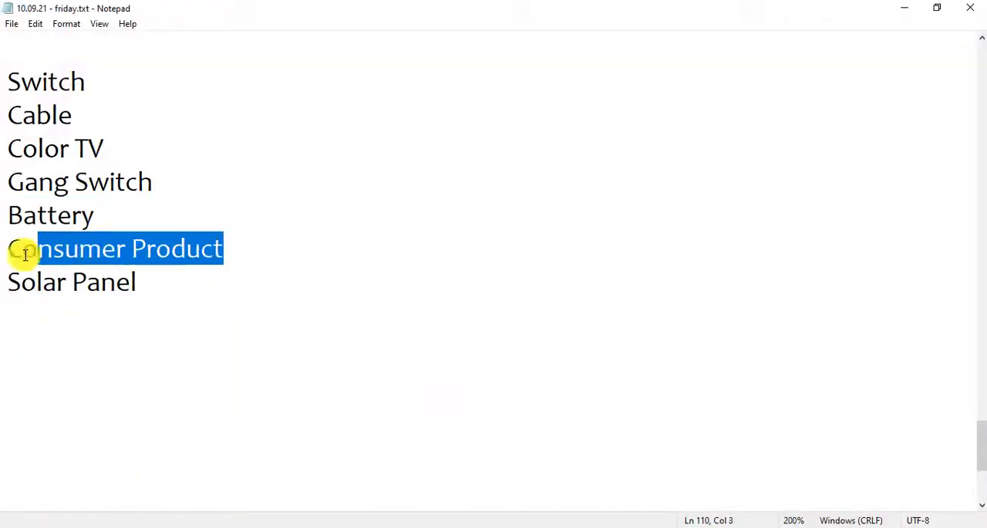
left_click(162, 524)
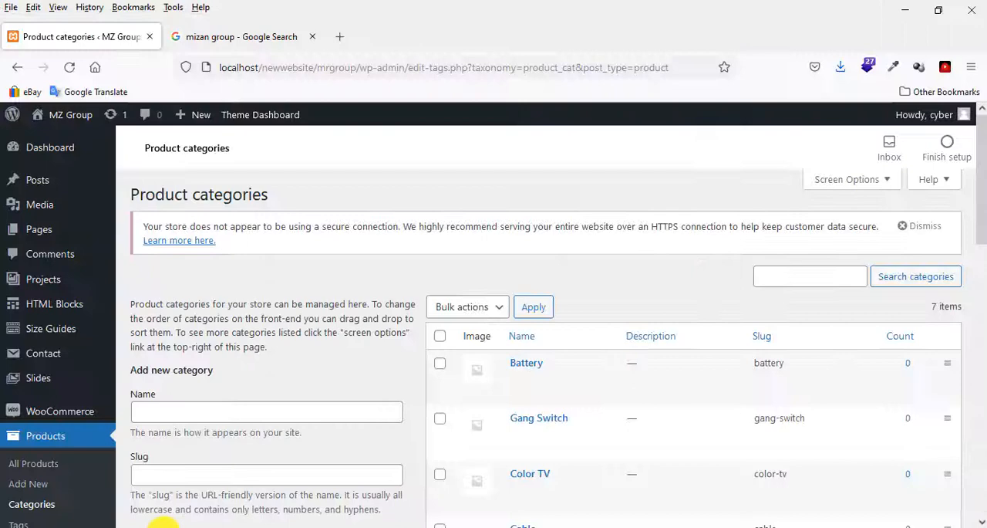
left_click(186, 418)
key("ctrl+v")
scroll(193, 419, "down", 15)
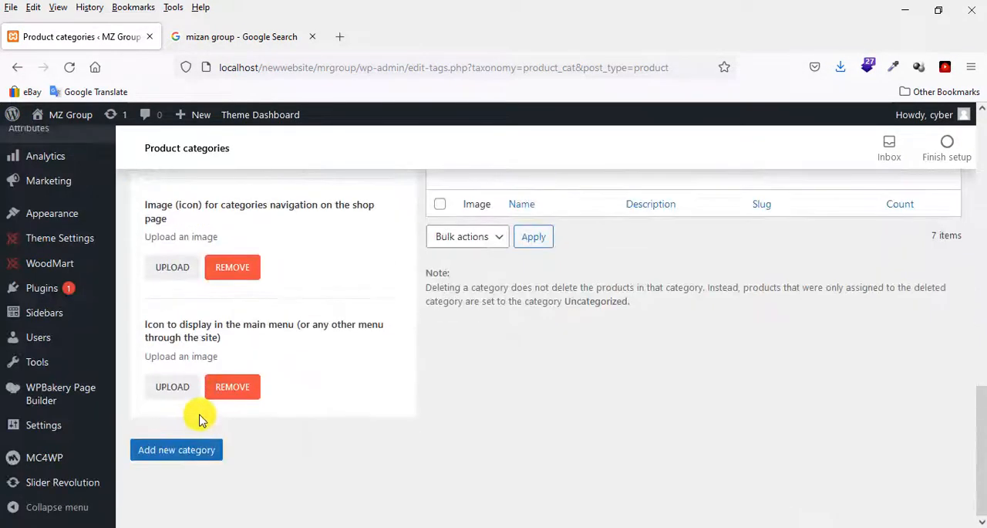
left_click(187, 451)
Copy "Solar Panel" from the Notepad list and add it as a new product category.
mouse_move(267, 522)
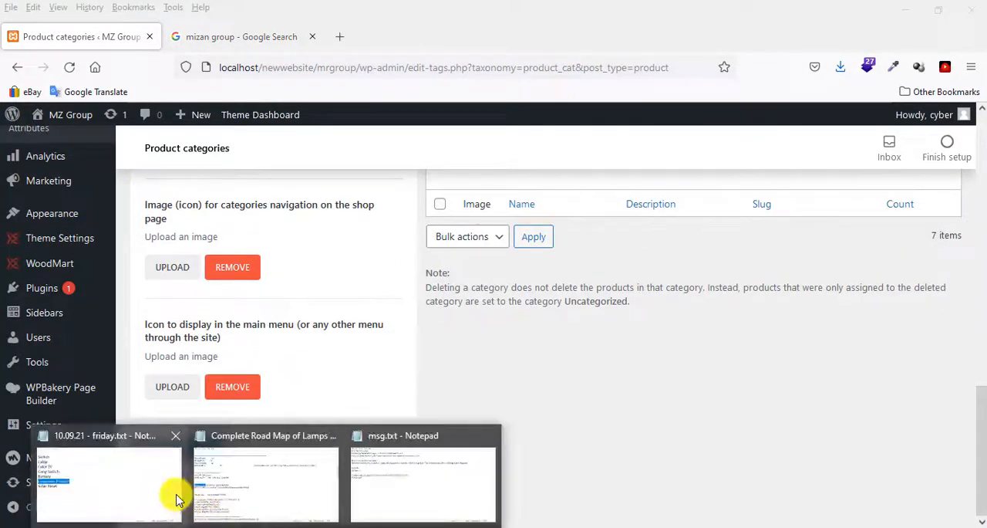
left_click(176, 500)
left_click_drag(137, 283, 2, 287)
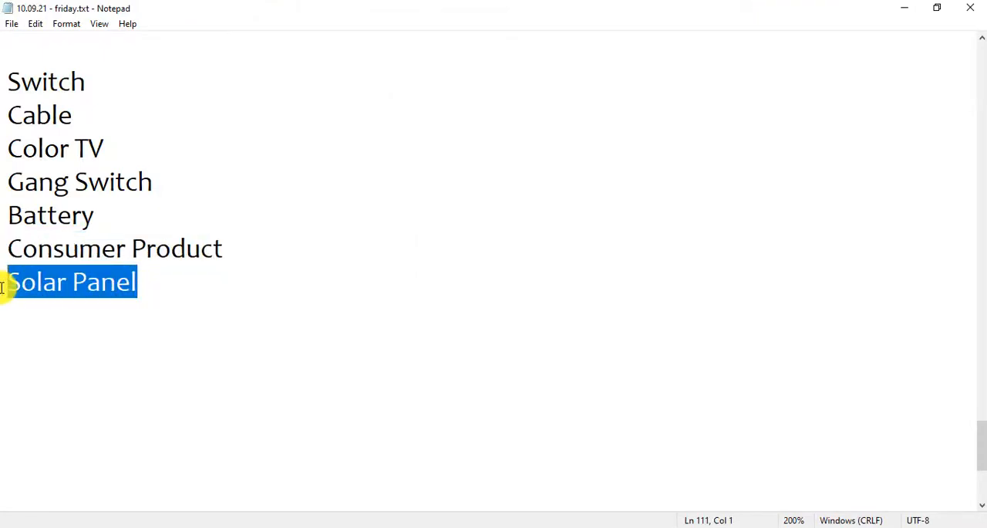
left_click(165, 515)
scroll(694, 364, "up", 12)
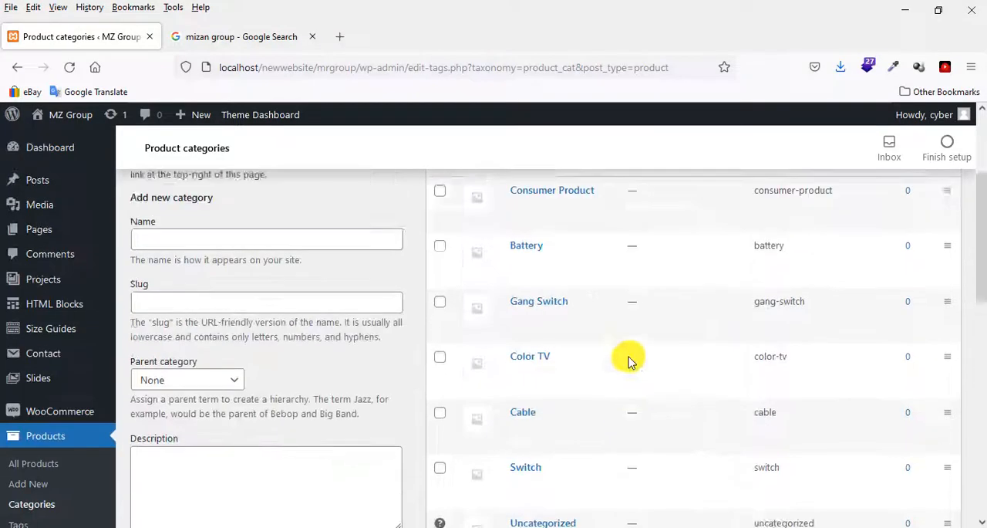
scroll(326, 357, "down", 4)
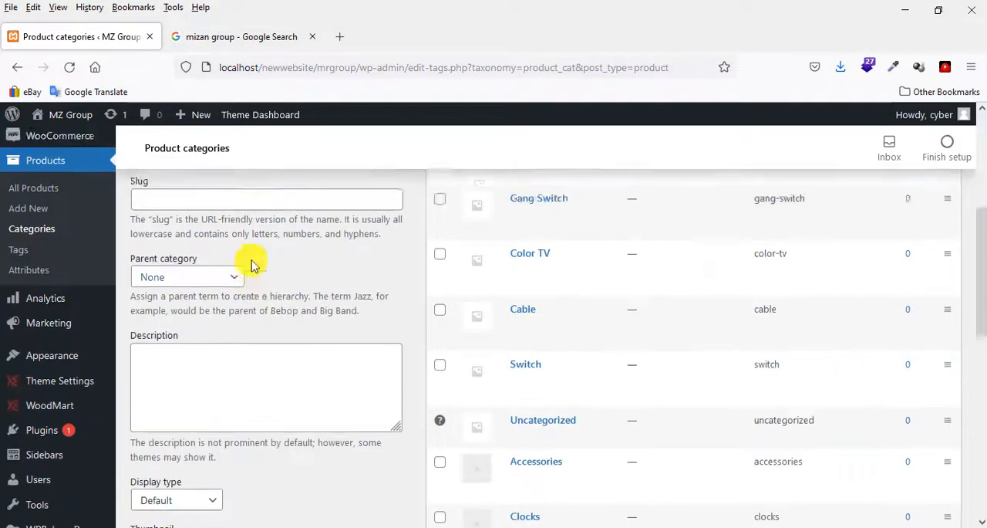
scroll(237, 320, "up", 3)
left_click(227, 337)
scroll(284, 322, "down", 10)
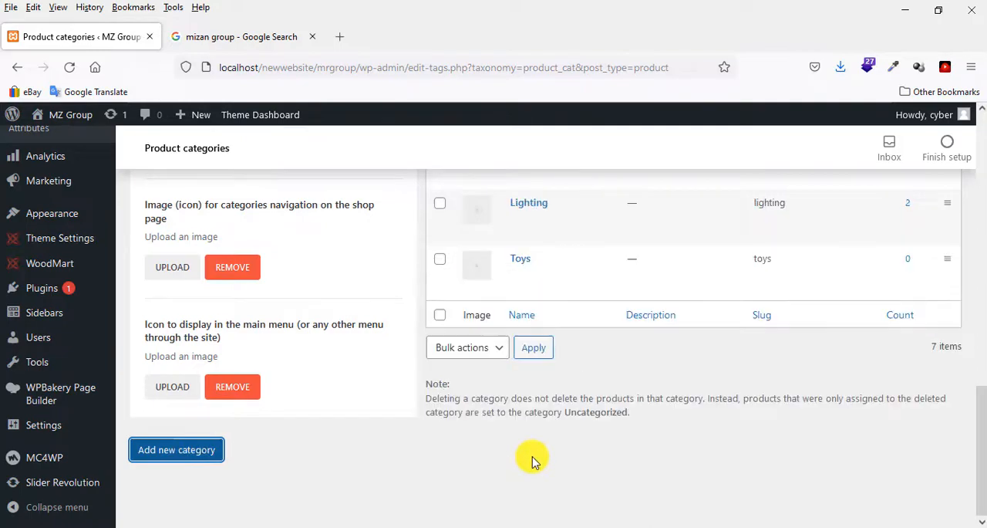
scroll(532, 461, "up", 10)
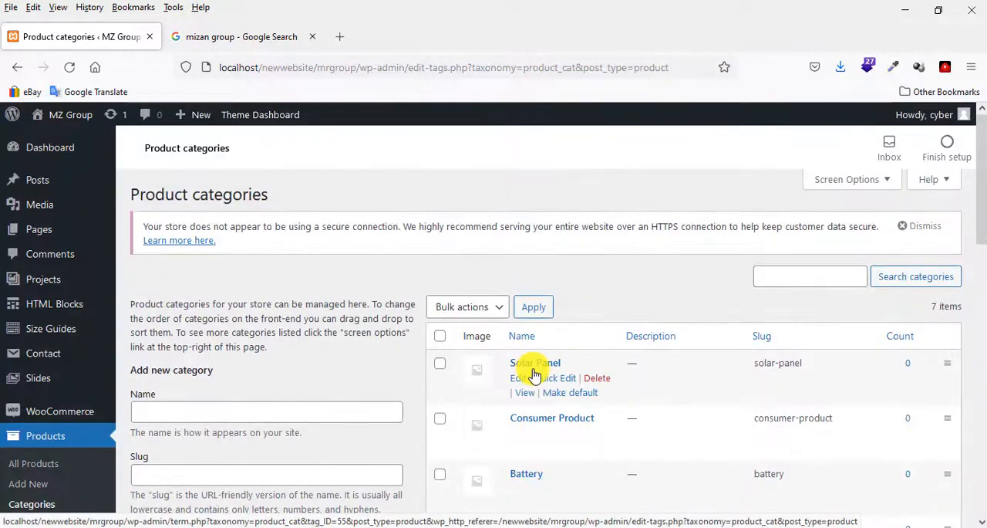
Open the site's menu editor under Appearance and load the Categories menu for editing.
scroll(40, 260, "down", 4)
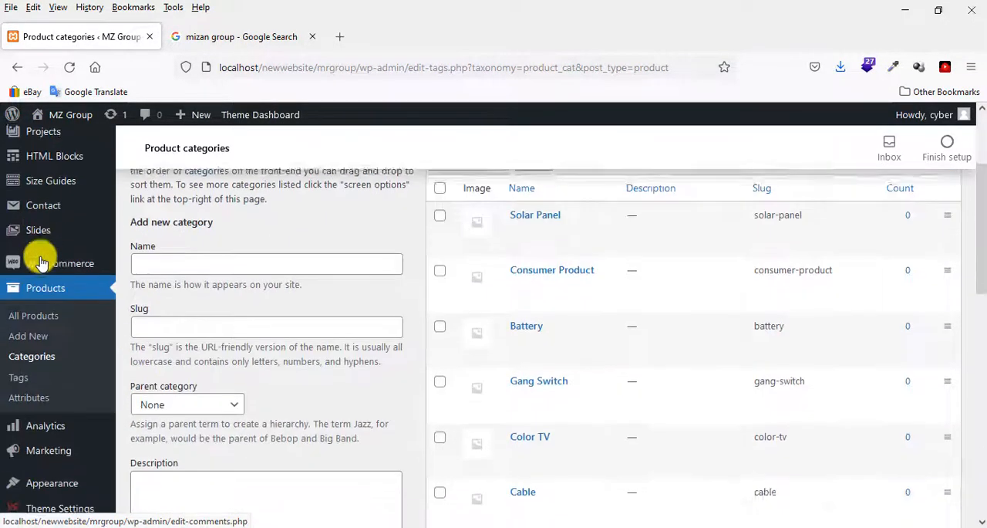
scroll(40, 262, "down", 1)
mouse_move(48, 261)
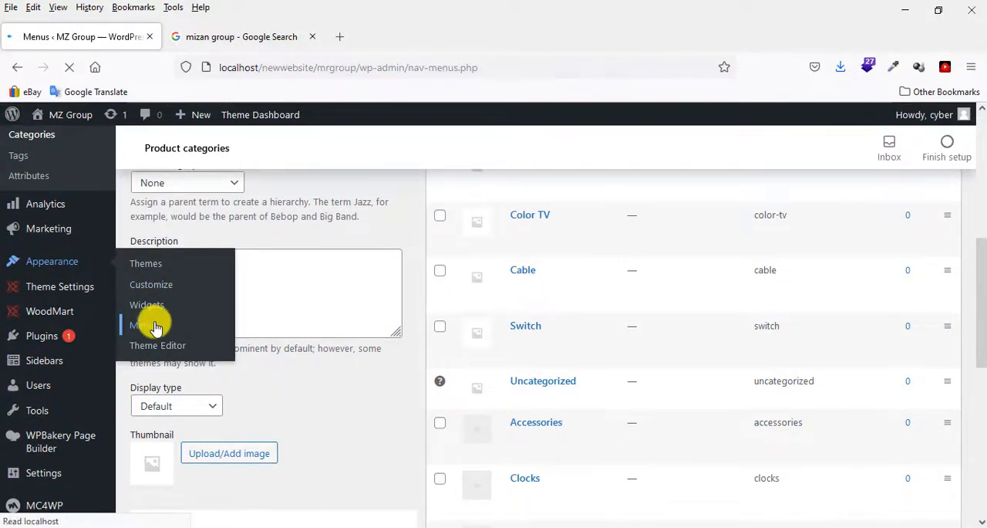
scroll(564, 315, "down", 3)
scroll(335, 280, "up", 3)
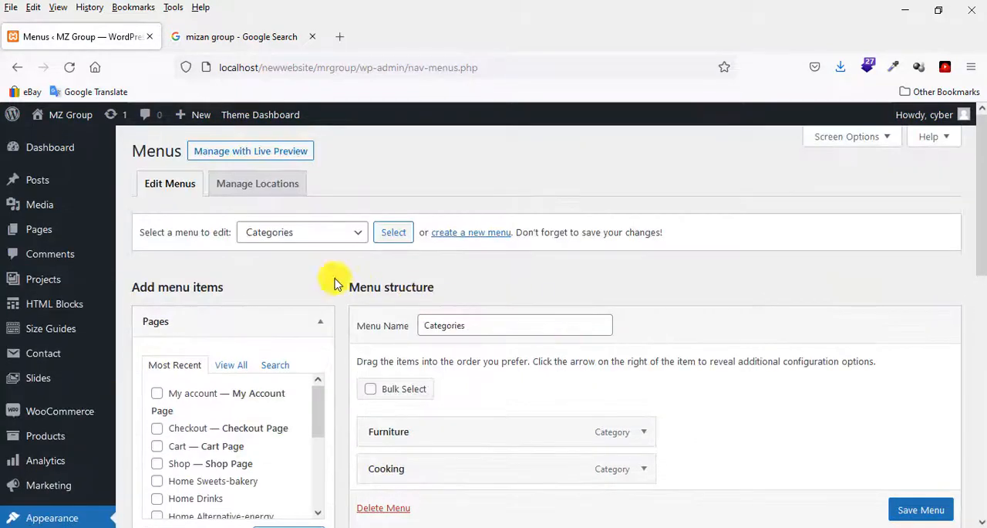
left_click(297, 232)
left_click(283, 262)
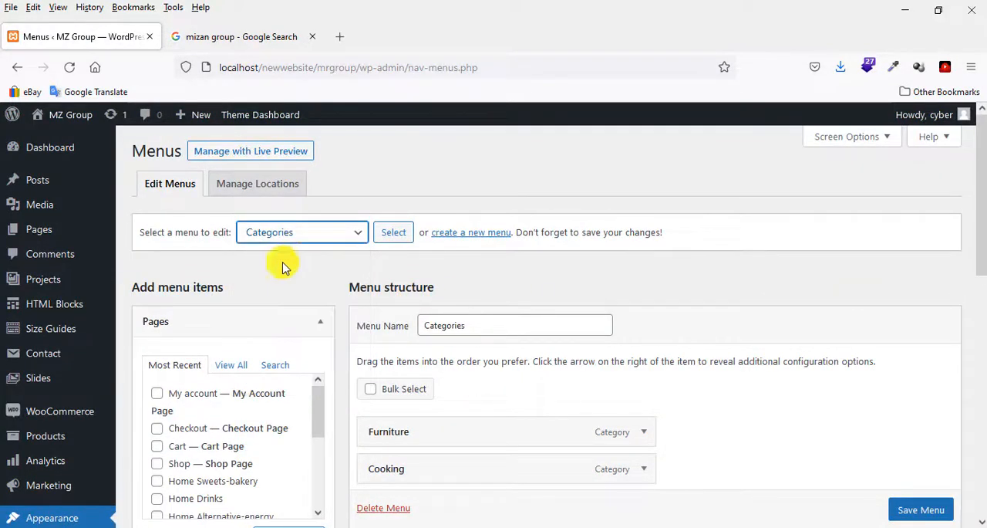
left_click(396, 235)
left_click(518, 349)
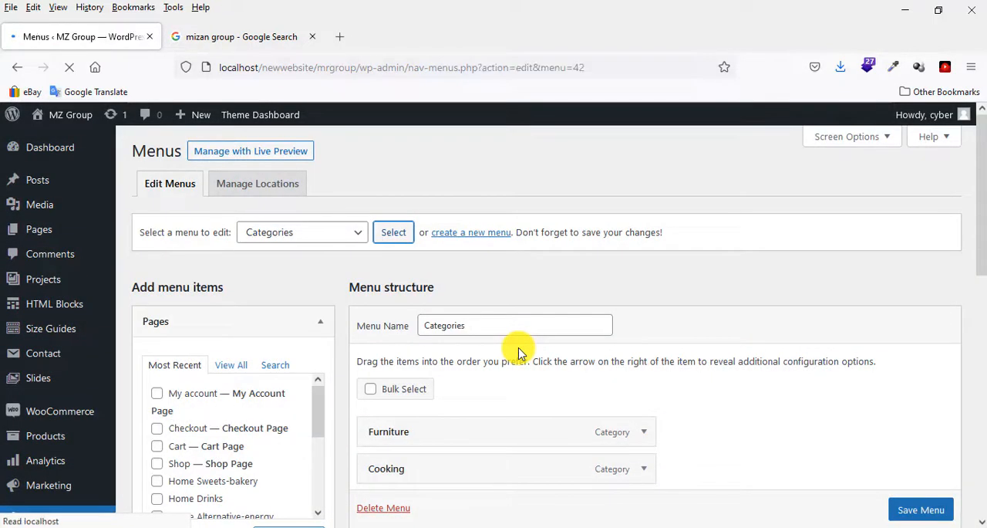
Show the full list of product categories available as items for the Categories menu.
scroll(661, 375, "down", 5)
scroll(463, 259, "down", 5)
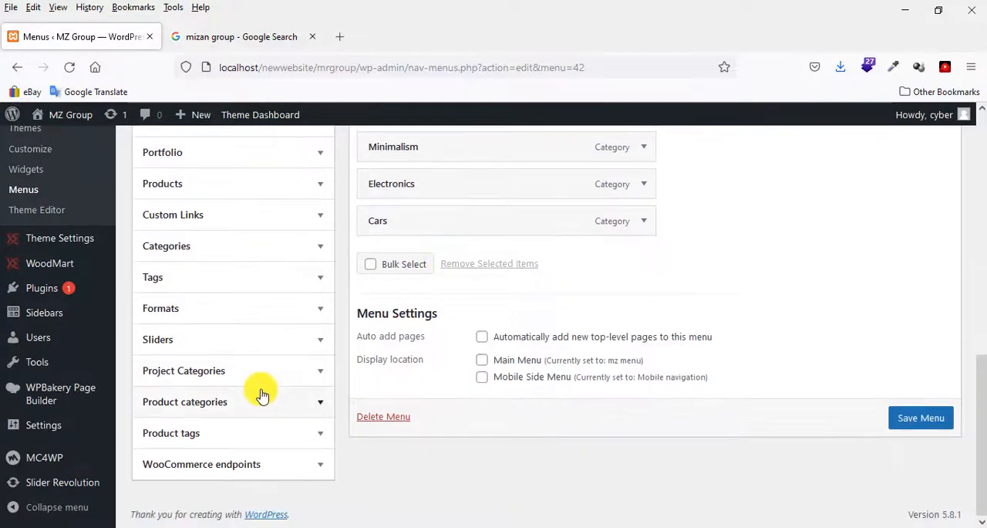
left_click(239, 406)
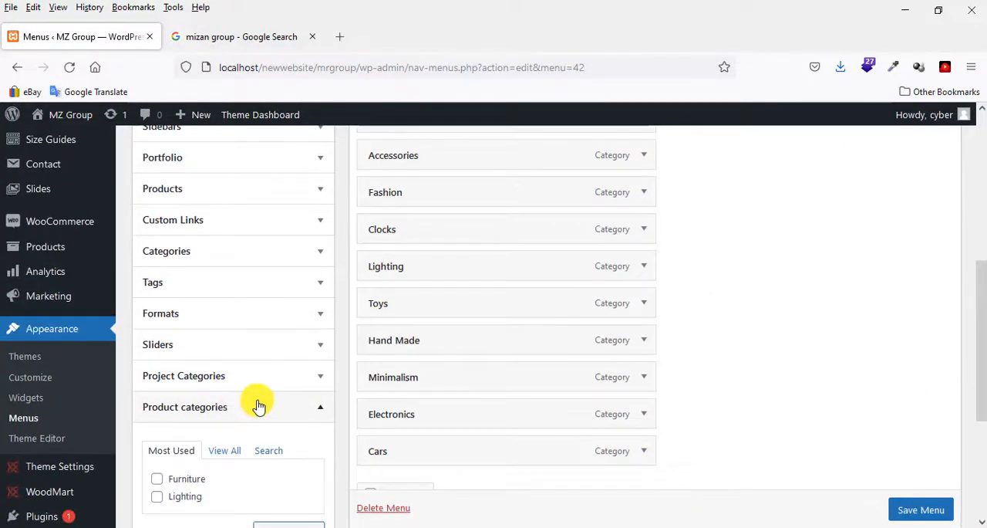
scroll(247, 385, "down", 3)
left_click(223, 229)
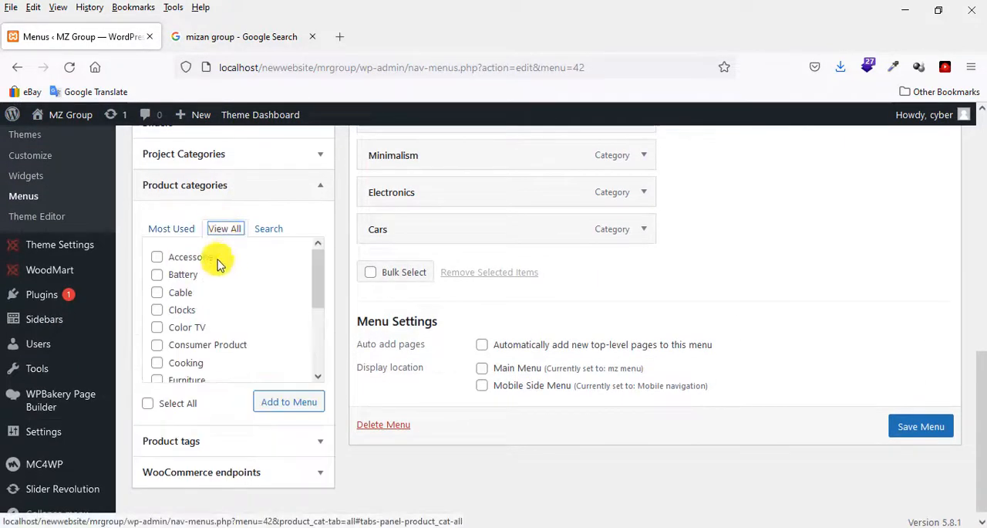
Add the product categories Switch, Solar Panel, Gang Switch, Consumer Product, Color TV, Cable and Battery to the Categories menu.
scroll(202, 350, "down", 2)
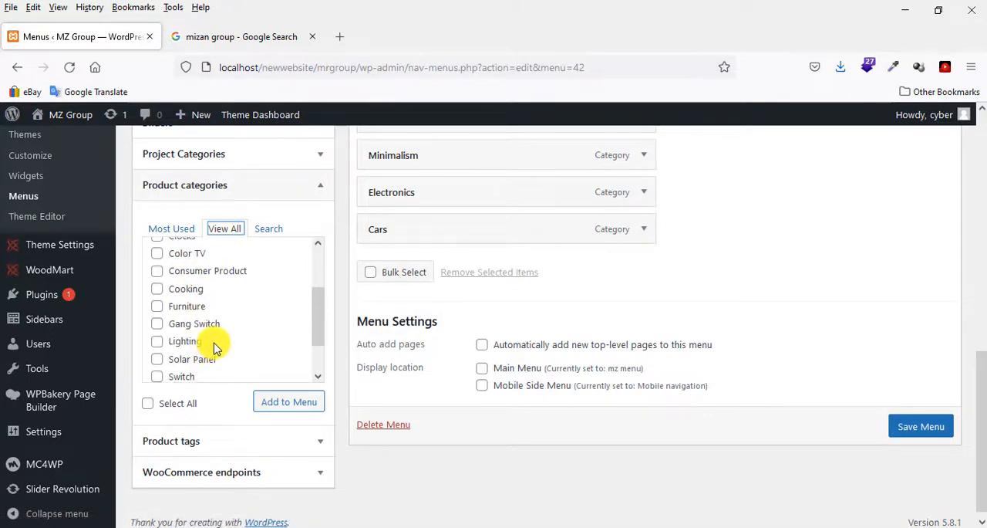
scroll(202, 348, "down", 1)
left_click(182, 331)
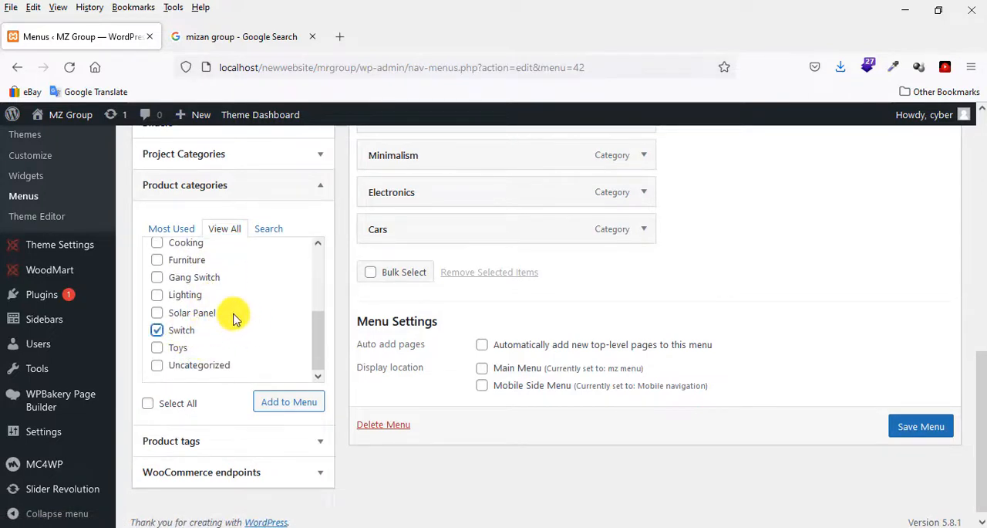
left_click(187, 318)
scroll(228, 318, "up", 2)
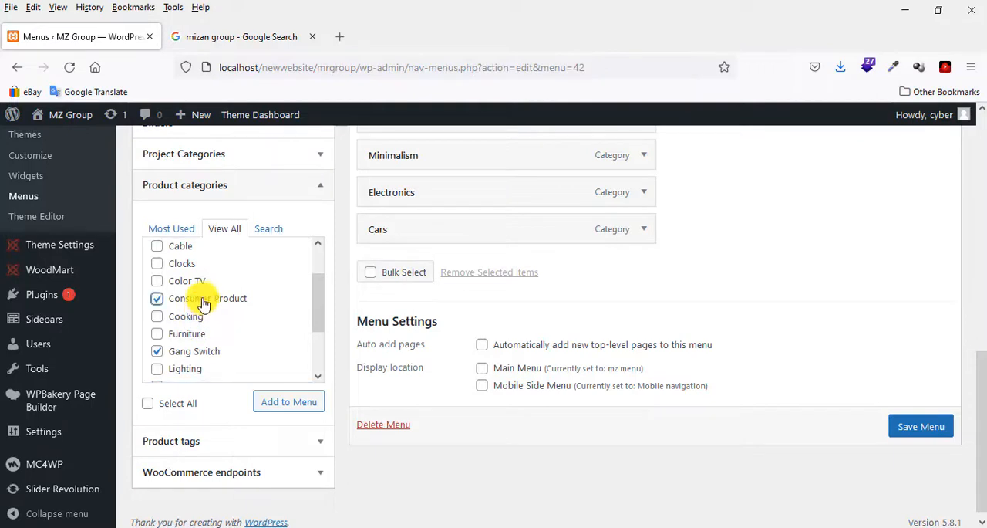
scroll(205, 287, "up", 1)
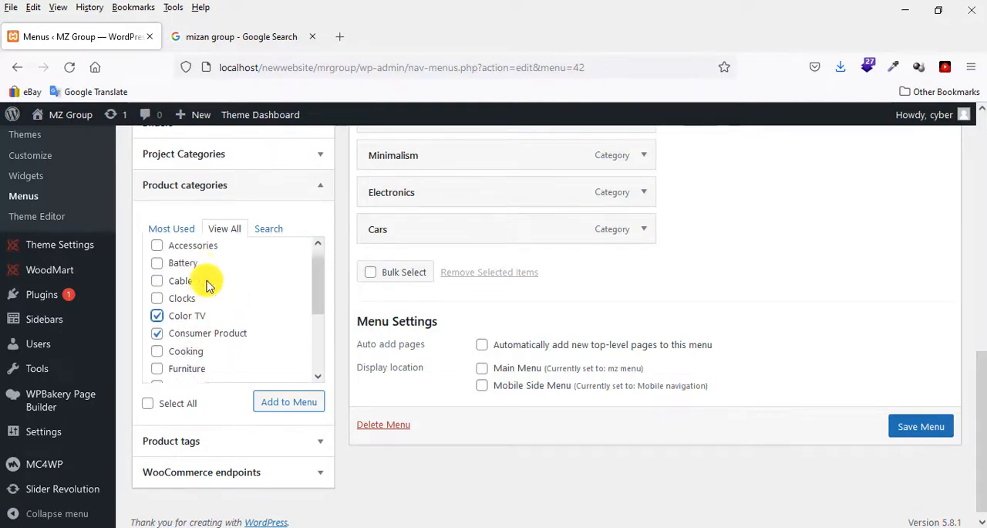
left_click(185, 293)
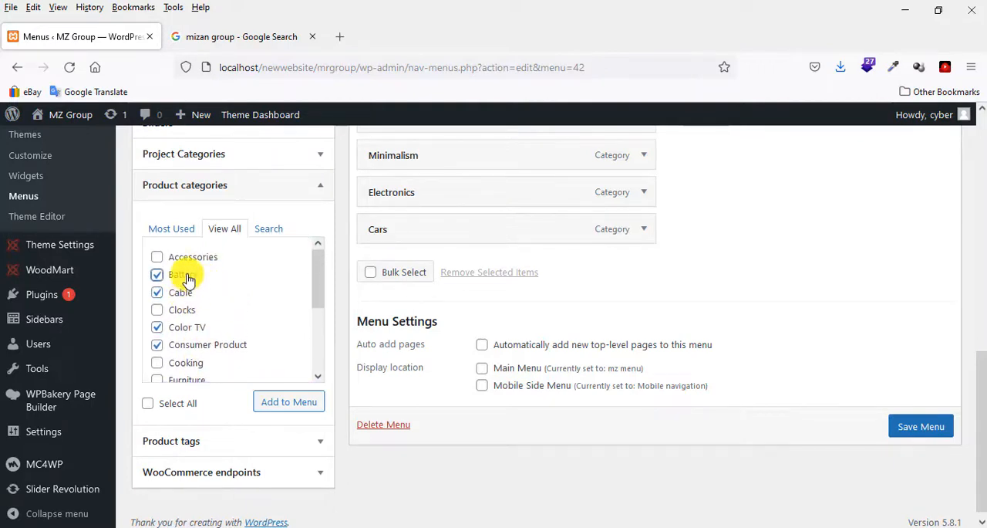
left_click(282, 401)
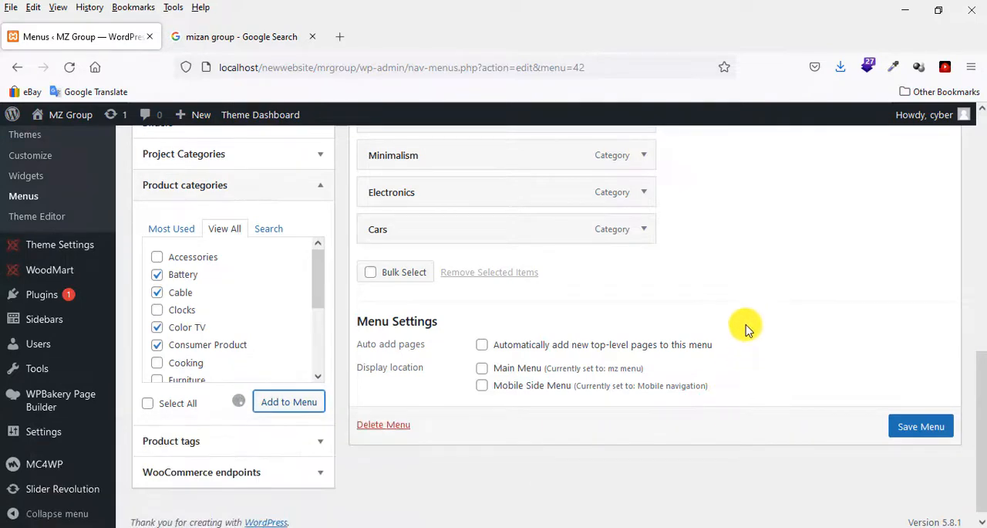
scroll(745, 328, "down", 3)
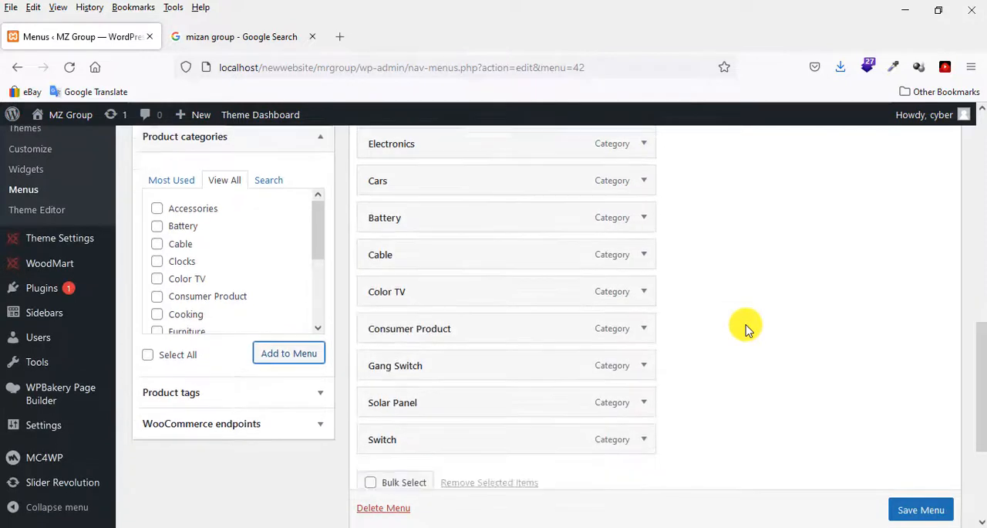
Check the first entry of the Notepad list and move the Switch item to the top of the menu structure, above Furniture.
scroll(741, 331, "up", 2)
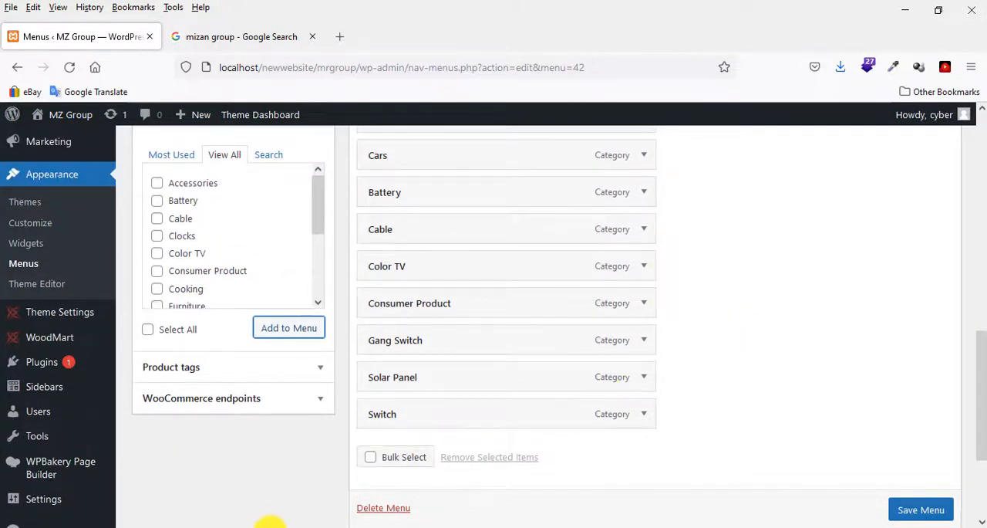
mouse_move(208, 518)
left_click(72, 486)
left_click(82, 82)
key("shift+Home")
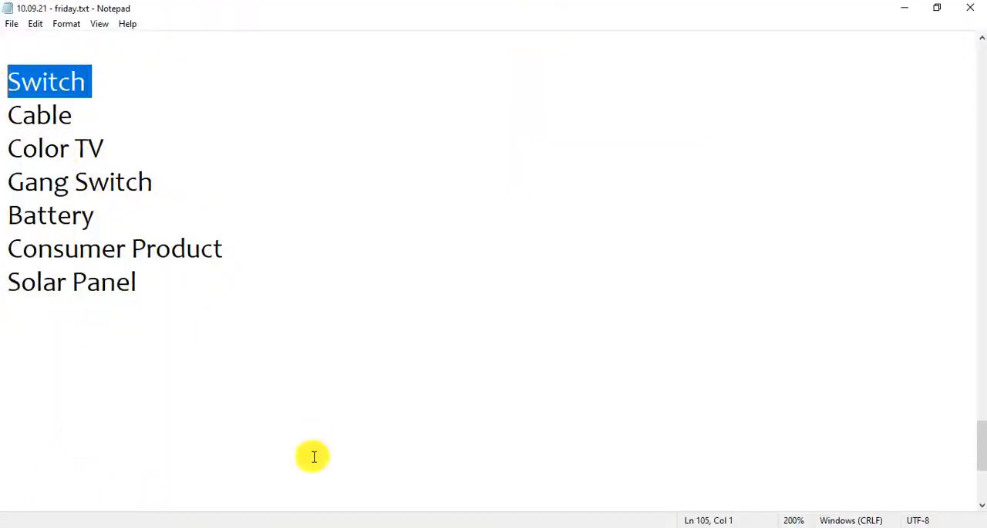
left_click(185, 524)
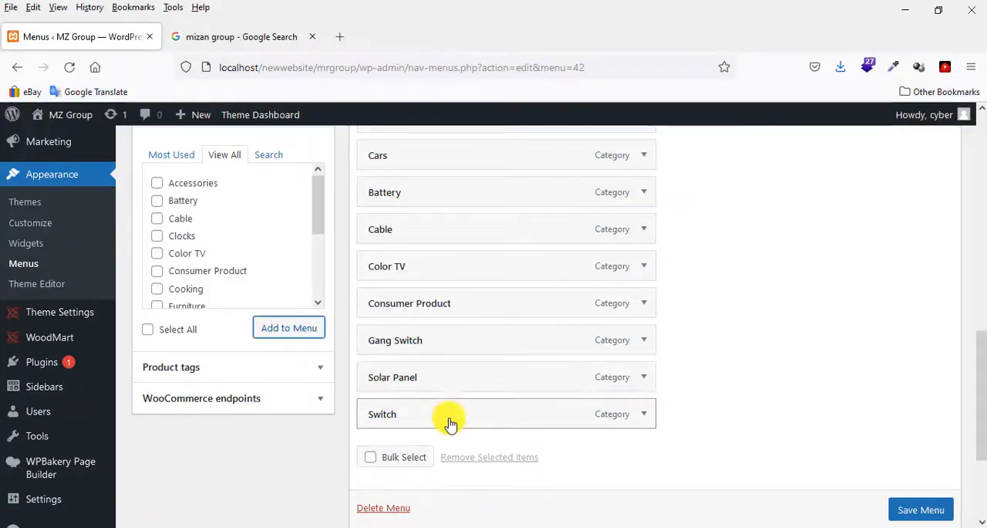
left_click_drag(452, 419, 444, 285)
Check the second entry of the Notepad list and move the Cable menu item directly below Switch.
mouse_move(187, 517)
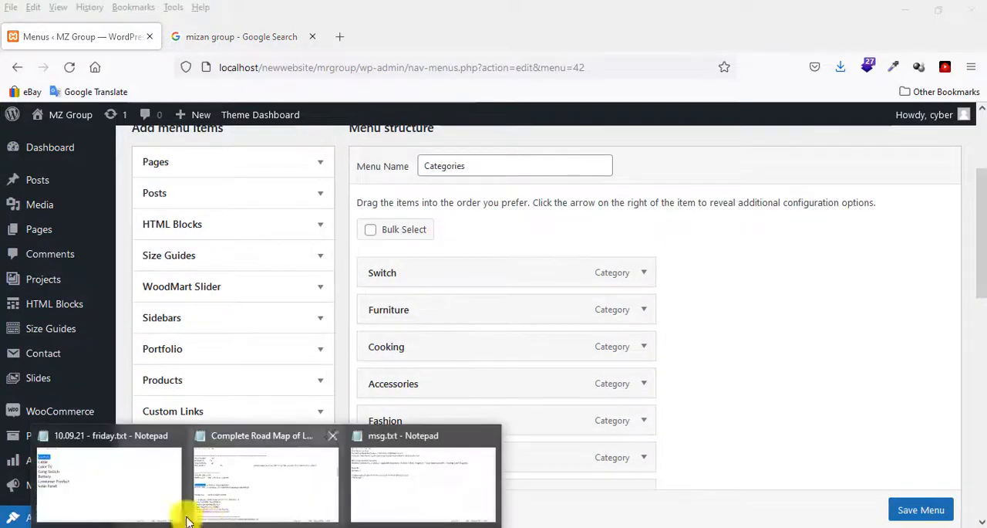
left_click(108, 478)
left_click_drag(87, 117, 3, 118)
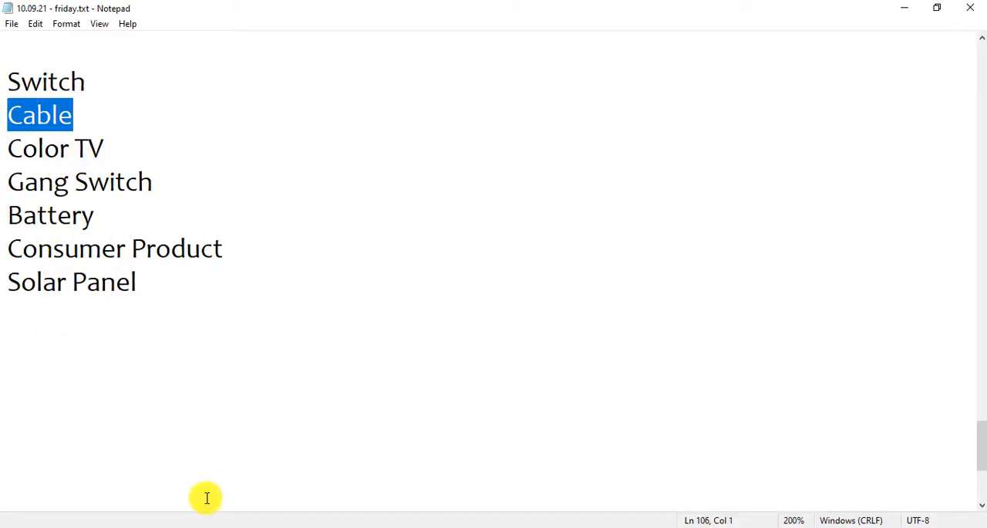
left_click(209, 525)
scroll(767, 353, "down", 10)
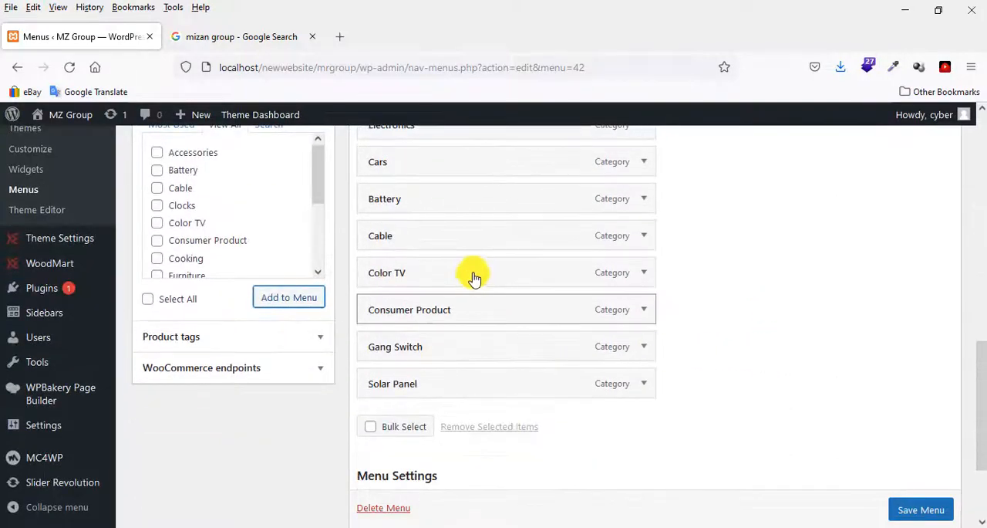
left_click_drag(452, 243, 637, 419)
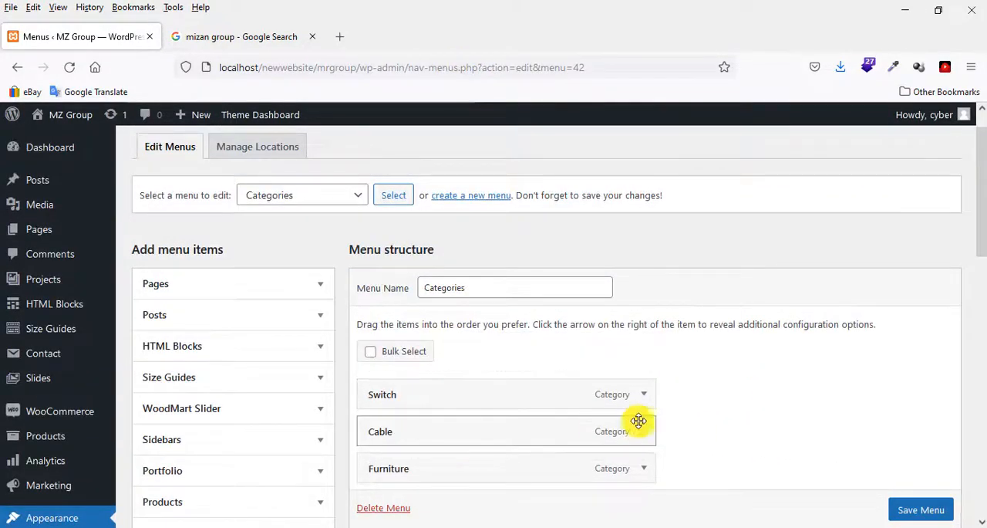
Check the third entry of the Notepad list and move the Color TV menu item directly below Cable.
scroll(435, 515, "down", 3)
mouse_move(265, 524)
left_click(136, 502)
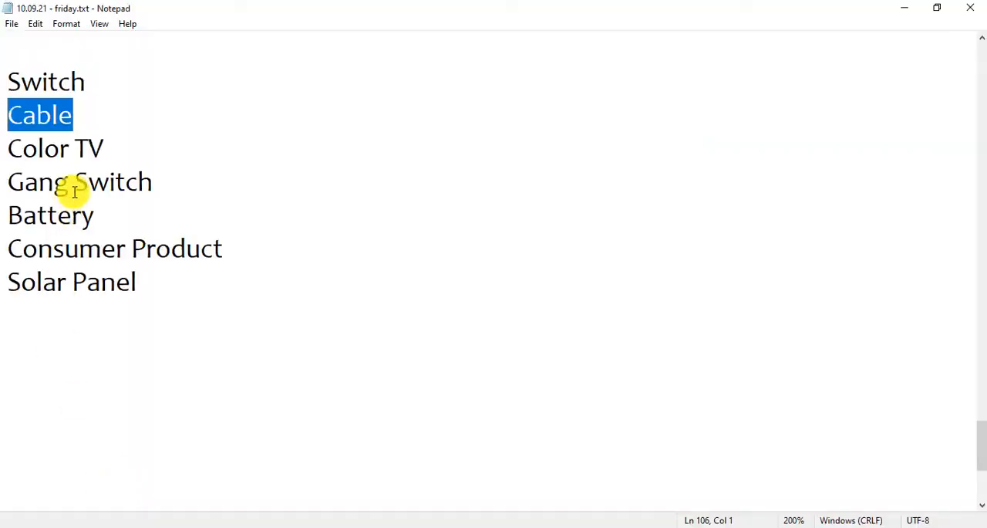
left_click_drag(104, 150, 2, 153)
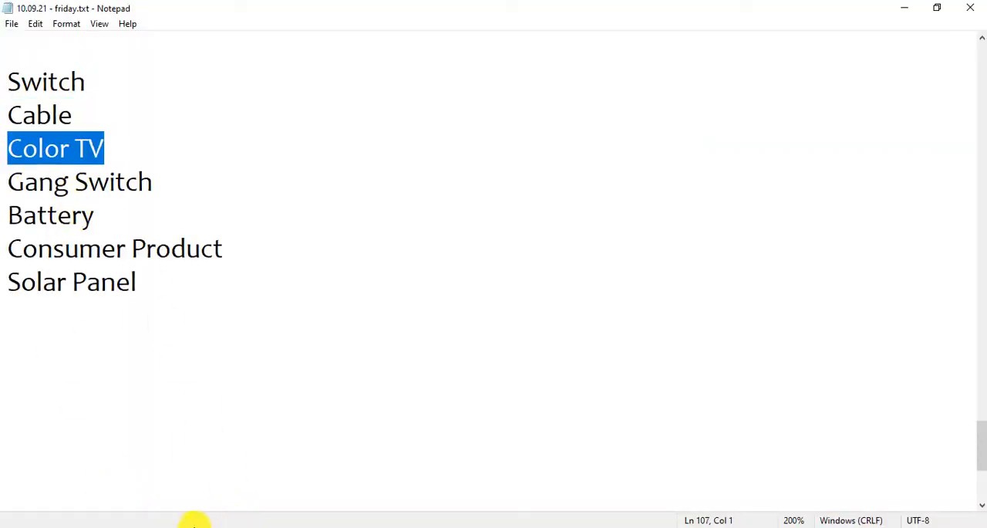
left_click(158, 526)
scroll(472, 415, "down", 2)
scroll(478, 420, "up", 2)
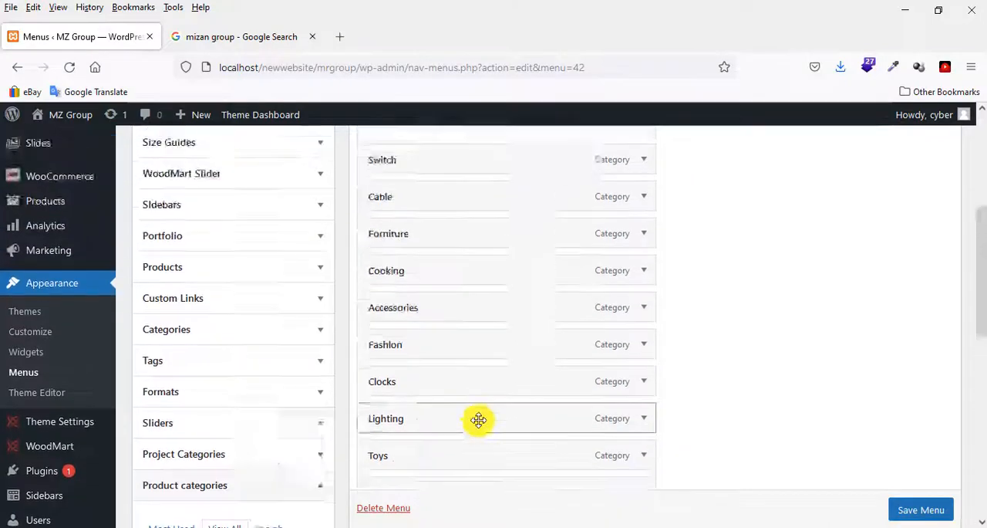
scroll(484, 420, "down", 3)
scroll(484, 420, "down", 2)
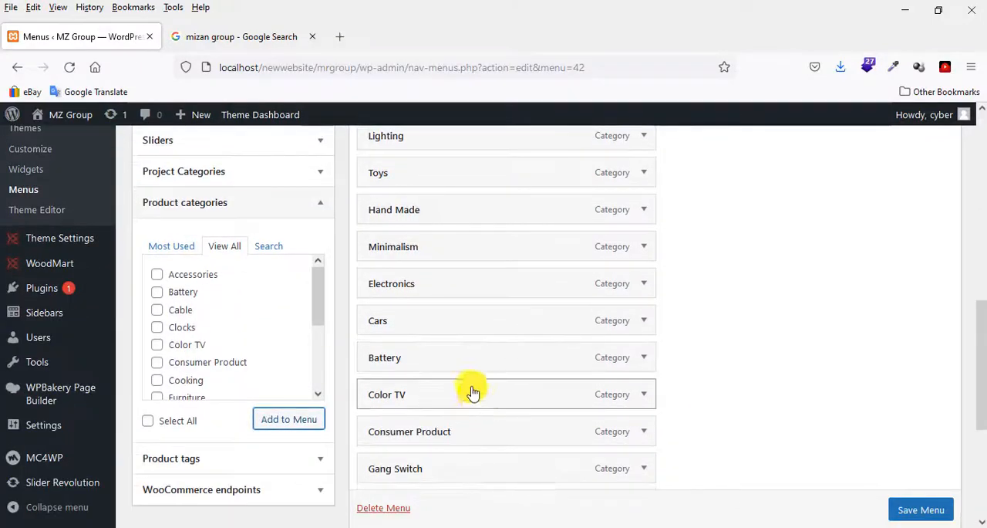
left_click_drag(473, 393, 485, 360)
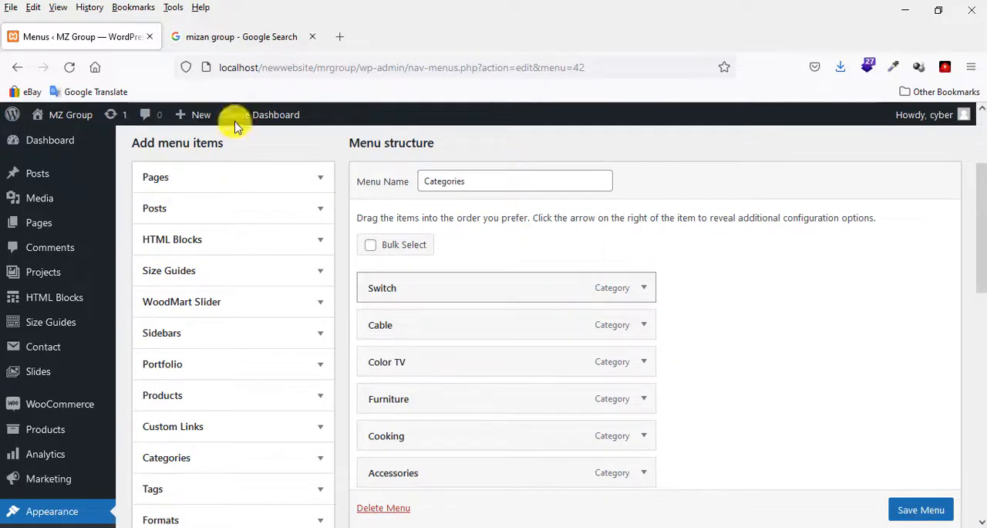
Check the fourth entry of the Notepad list and move the Gang Switch menu item directly below Color TV.
left_click(170, 513)
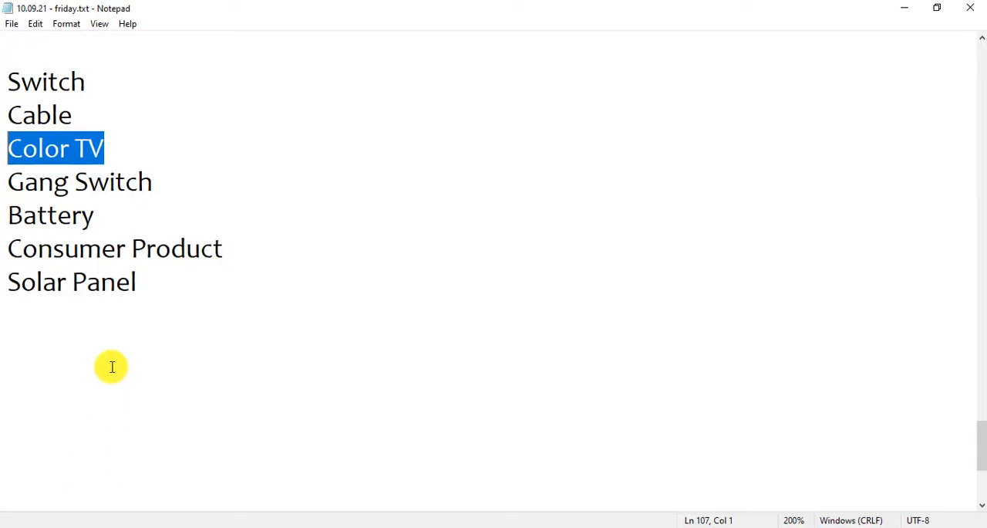
left_click_drag(172, 179, 1, 180)
left_click(178, 521)
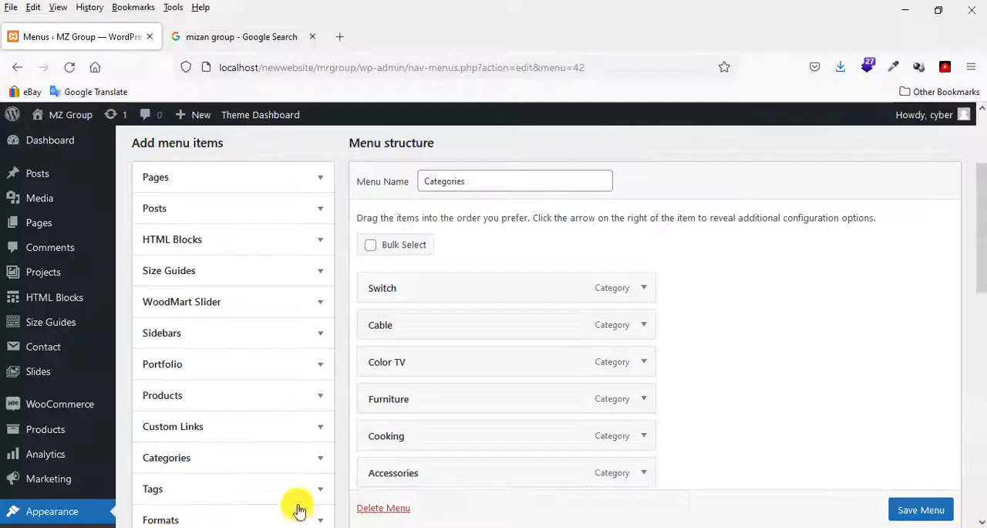
scroll(547, 423, "down", 10)
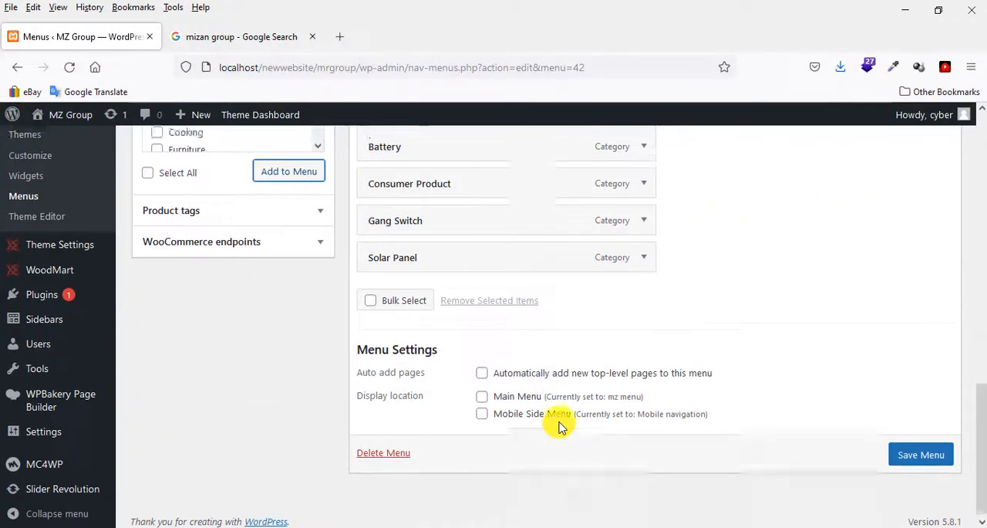
scroll(559, 424, "up", 5)
left_click_drag(453, 442, 467, 416)
scroll(591, 351, "down", 5)
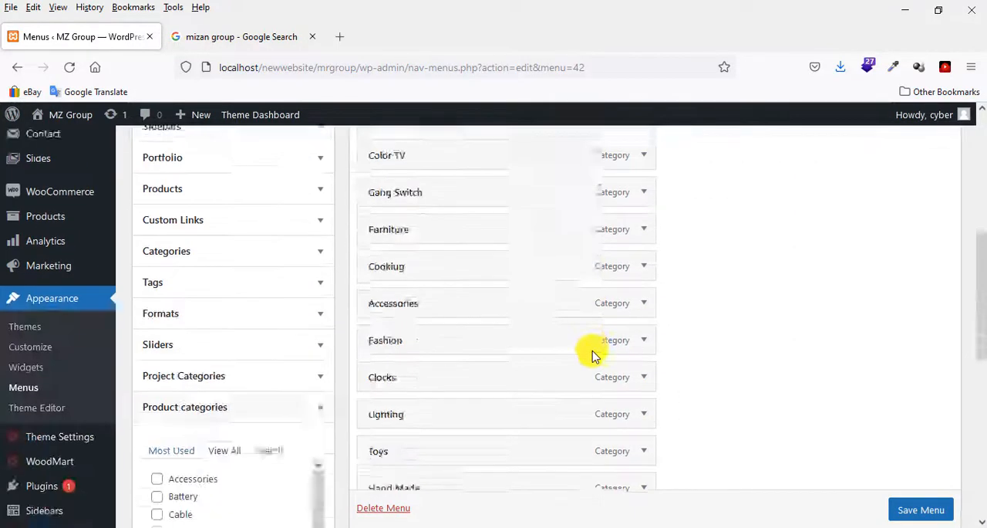
Check the fifth entry of the Notepad list and move the Battery menu item directly below Gang Switch.
left_click(264, 525)
left_click(106, 475)
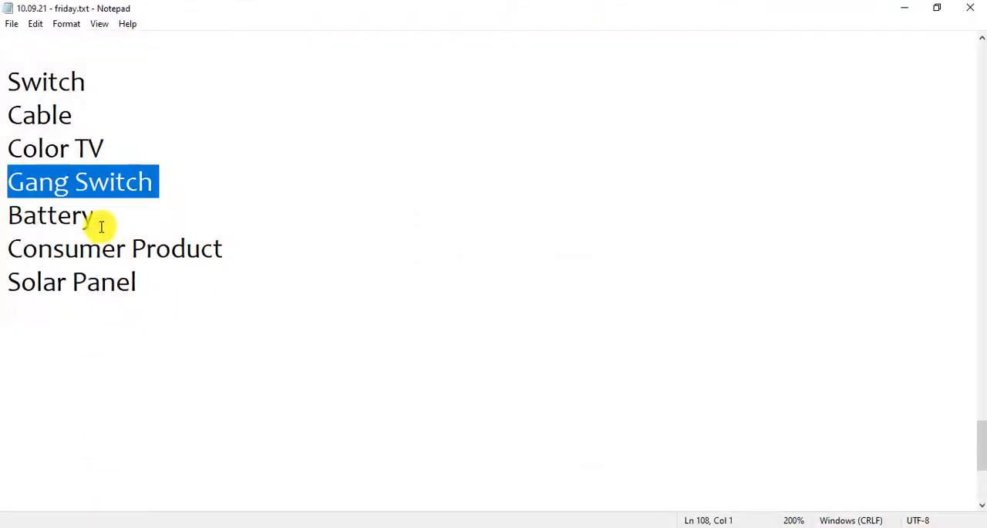
left_click_drag(96, 217, 7, 215)
key("alt+Tab")
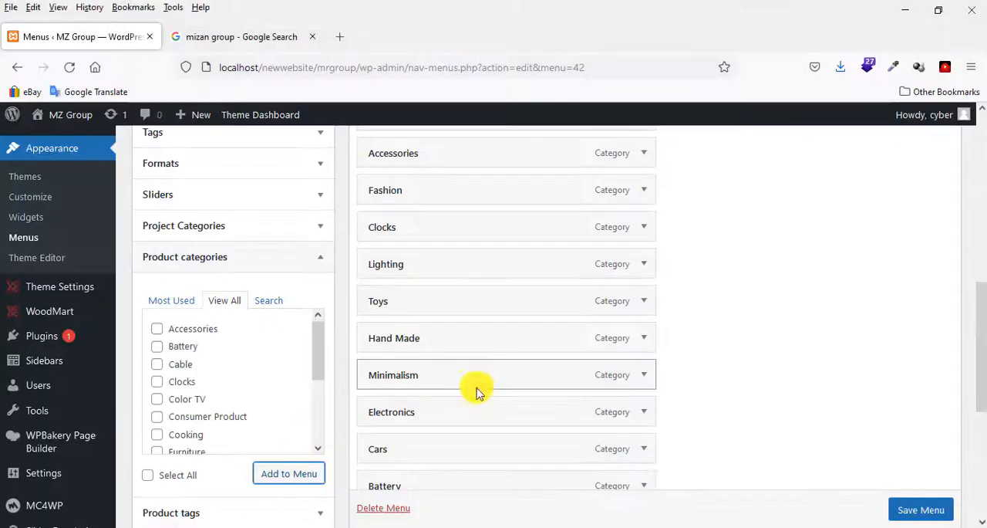
scroll(474, 391, "down", 2)
left_click_drag(436, 345, 448, 373)
scroll(599, 332, "down", 3)
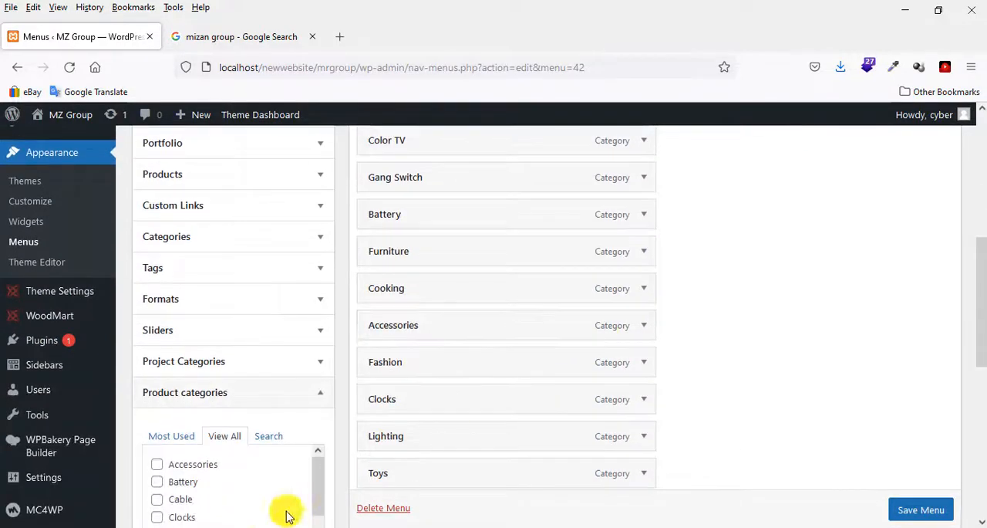
Check the sixth entry of the Notepad list and move the Consumer Product menu item directly below Battery.
left_click(95, 450)
left_click_drag(220, 251, 8, 249)
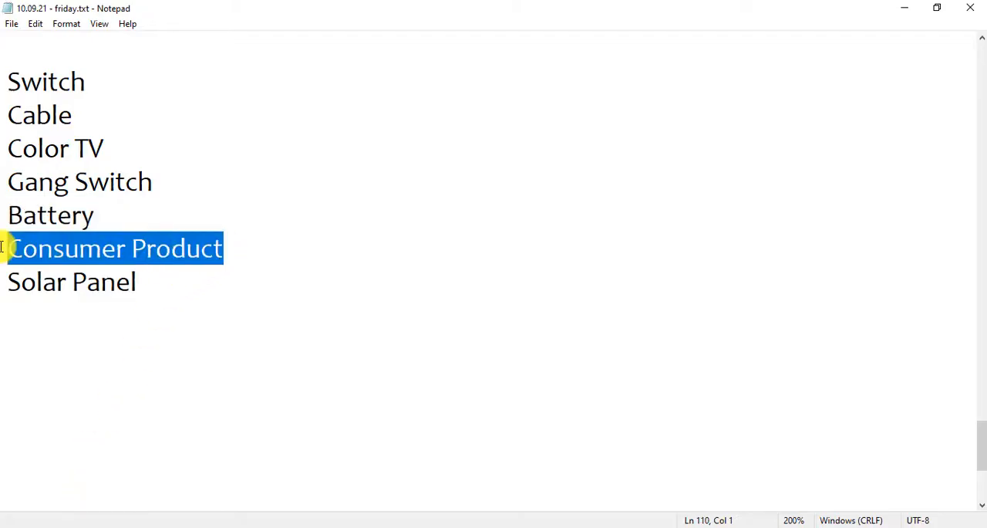
left_click(166, 524)
scroll(476, 368, "down", 6)
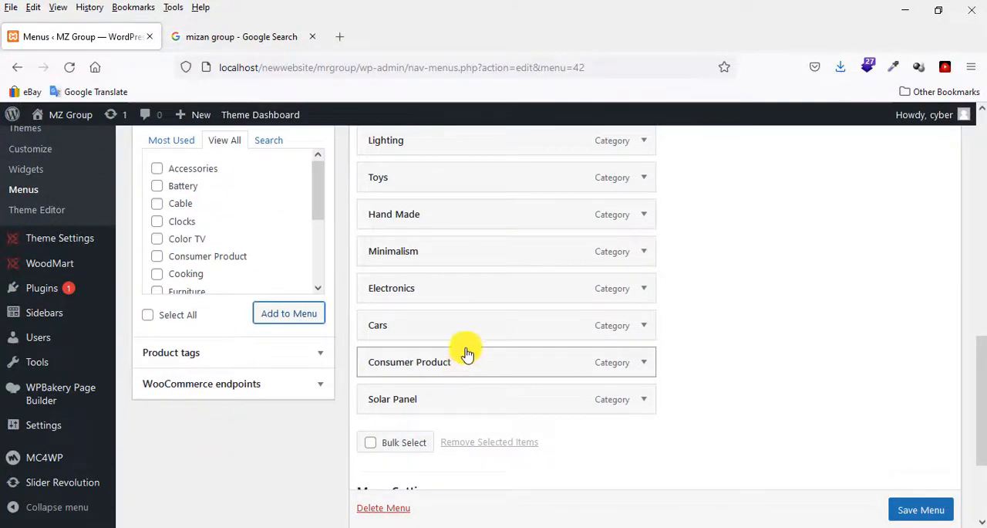
left_click_drag(467, 353, 467, 386)
scroll(613, 378, "down", 5)
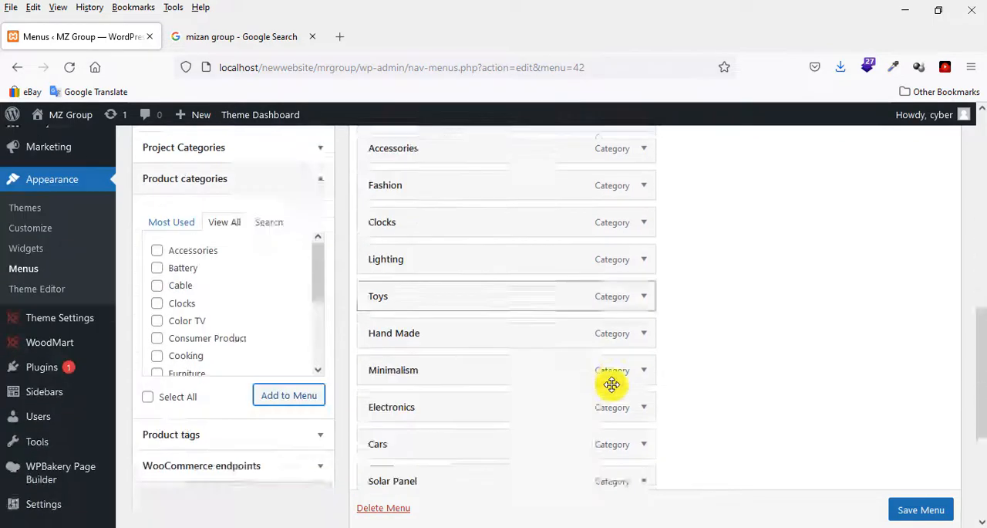
Check the last entry of the Notepad list and move the Solar Panel menu item directly below Consumer Product.
mouse_move(253, 526)
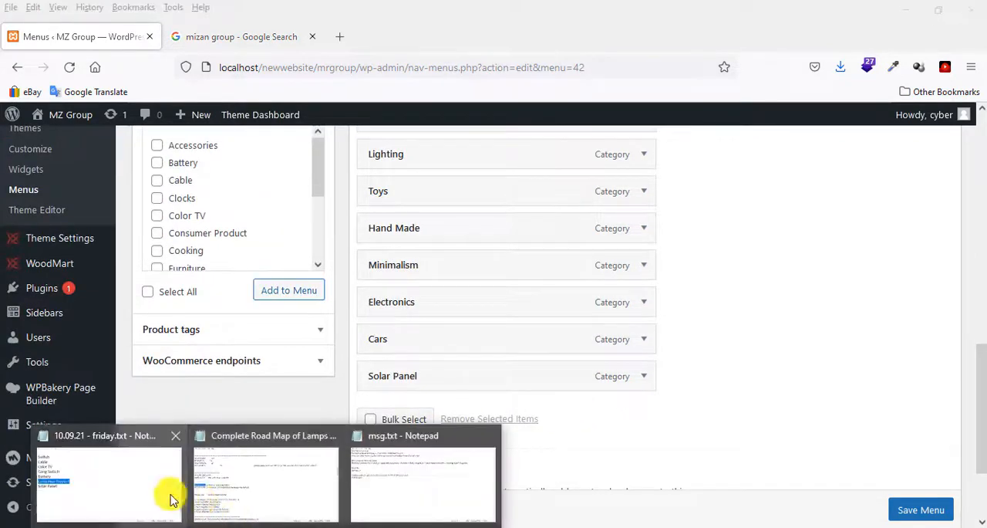
left_click(172, 493)
left_click(141, 283)
key("shift+Home")
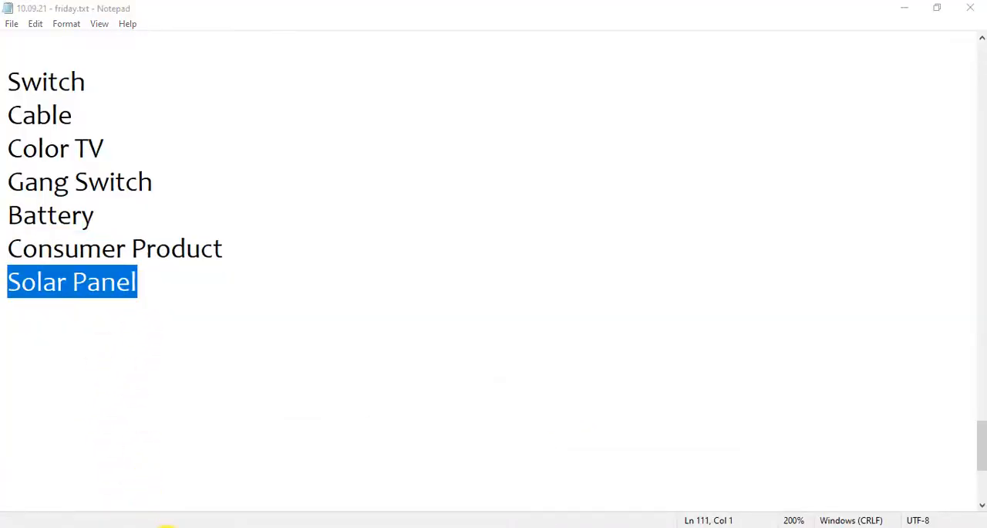
left_click(166, 527)
left_click_drag(445, 381, 455, 262)
scroll(701, 296, "up", 5)
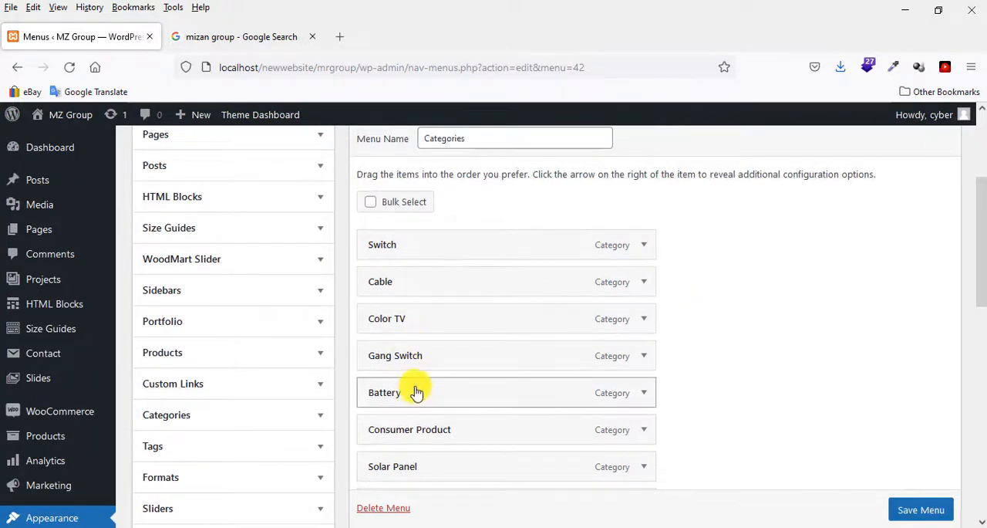
Remove the Furniture item below Solar Panel from the Categories menu.
scroll(416, 393, "down", 5)
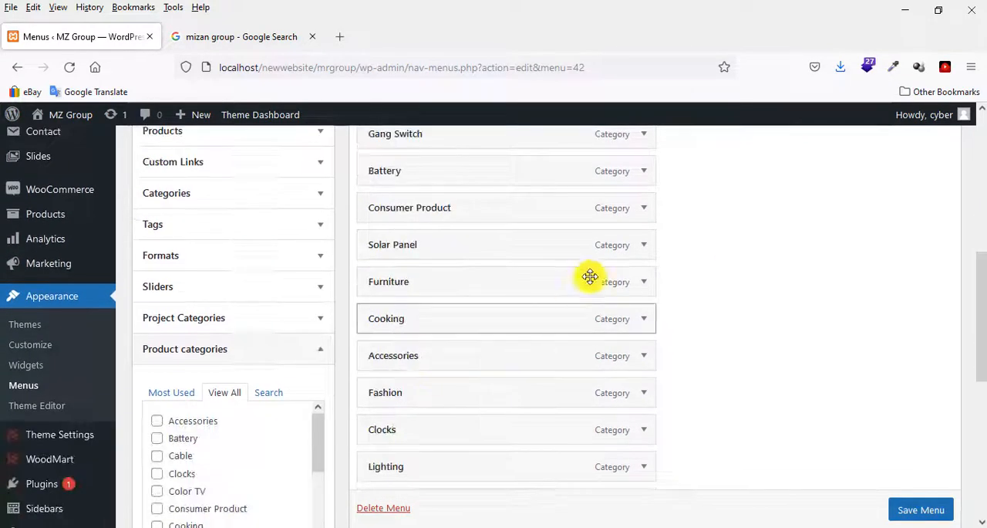
left_click(640, 280)
scroll(540, 335, "down", 5)
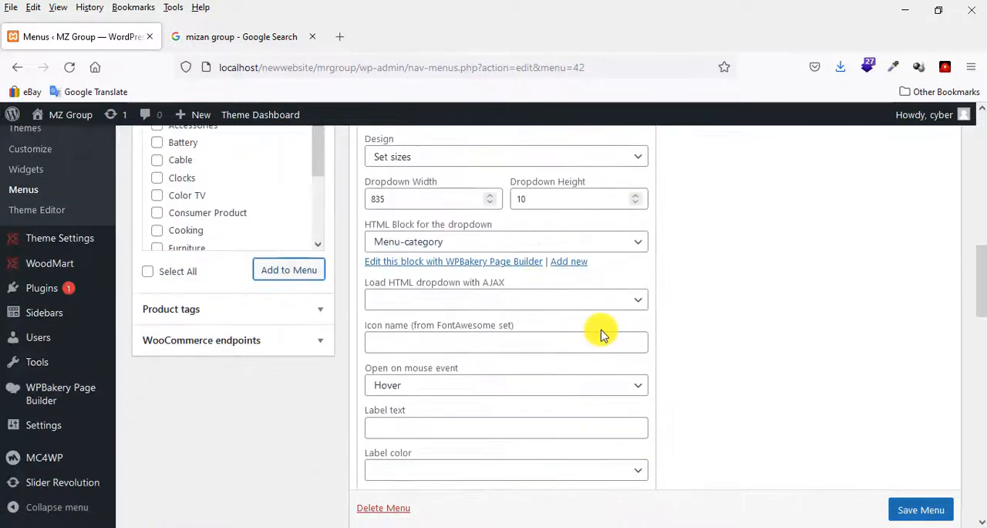
scroll(601, 334, "down", 10)
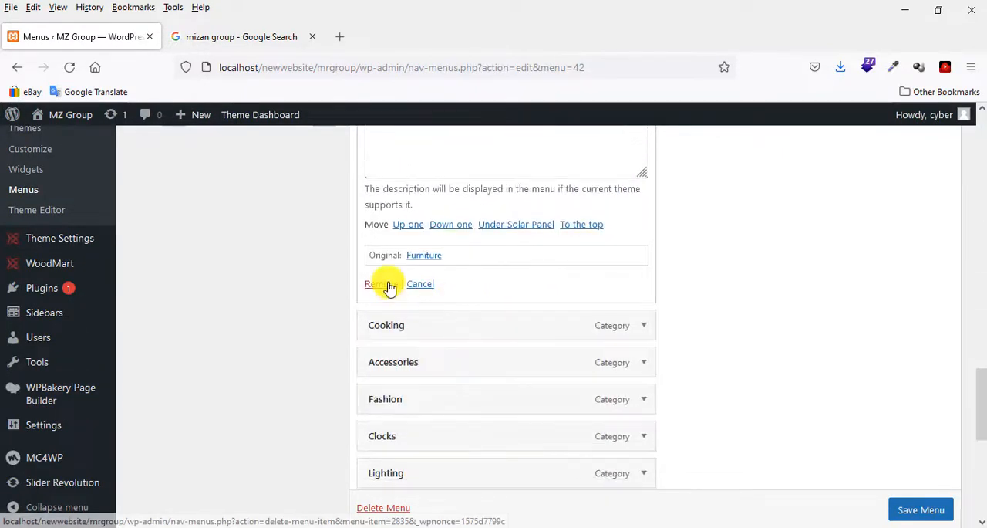
left_click(389, 286)
Remove the Cooking item from the Categories menu.
scroll(661, 304, "up", 5)
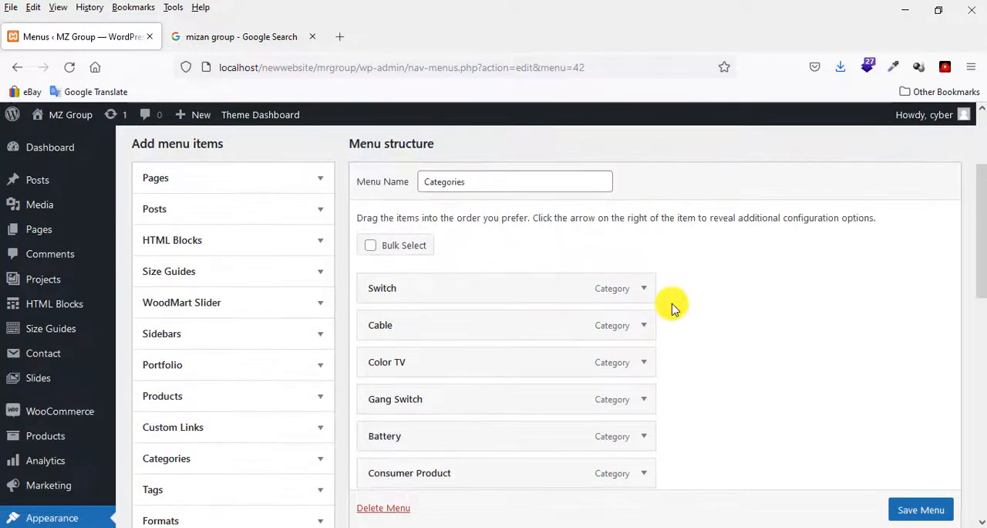
scroll(671, 307, "down", 3)
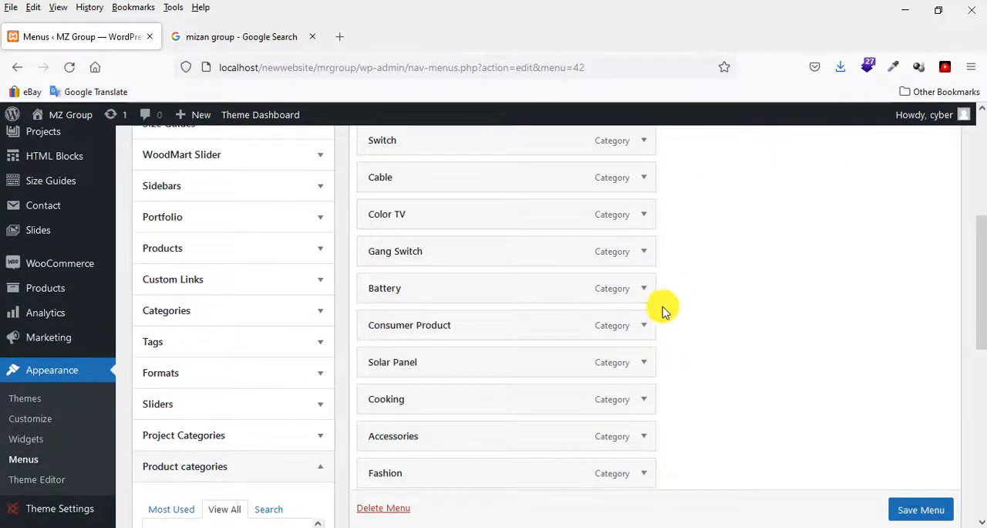
scroll(671, 377, "down", 3)
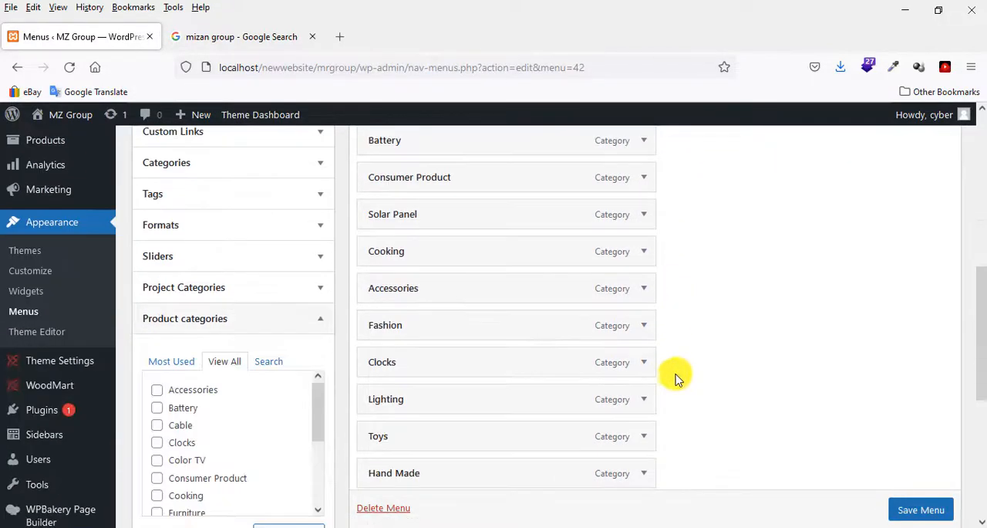
left_click(644, 252)
scroll(525, 320, "down", 10)
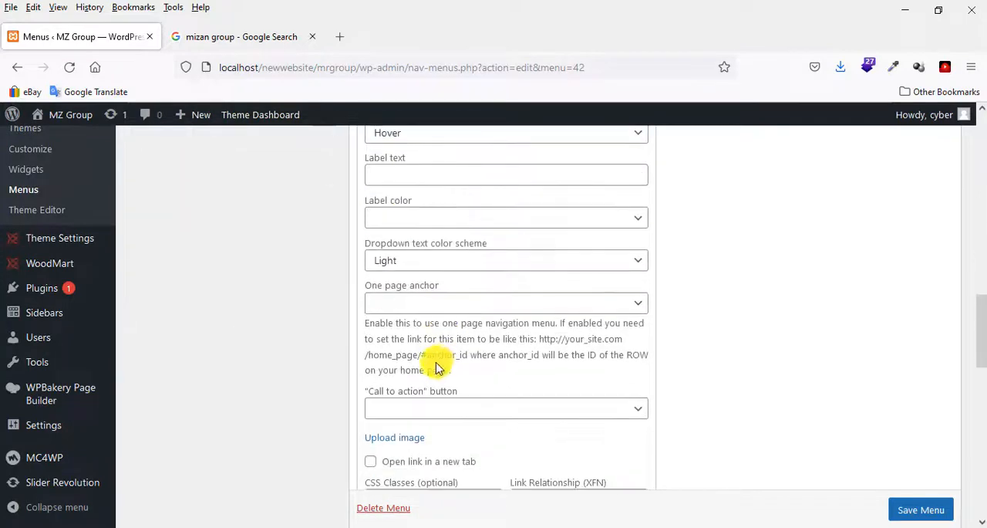
scroll(436, 368, "down", 10)
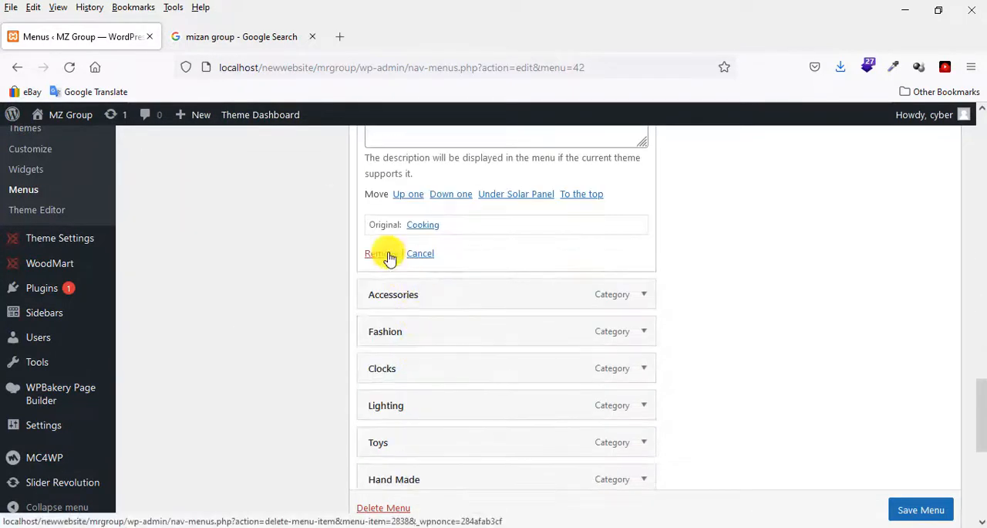
left_click(389, 257)
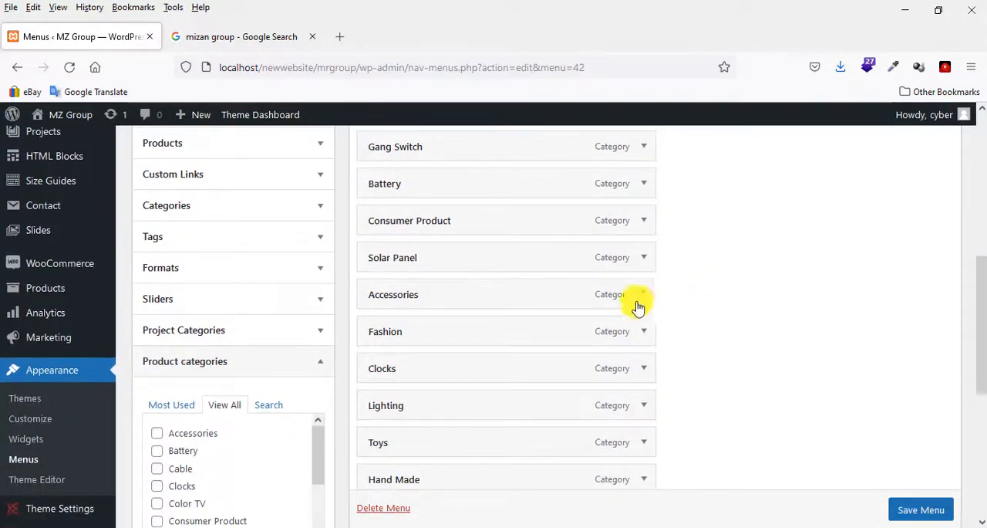
Remove the Accessories item from the Categories menu.
left_click(646, 295)
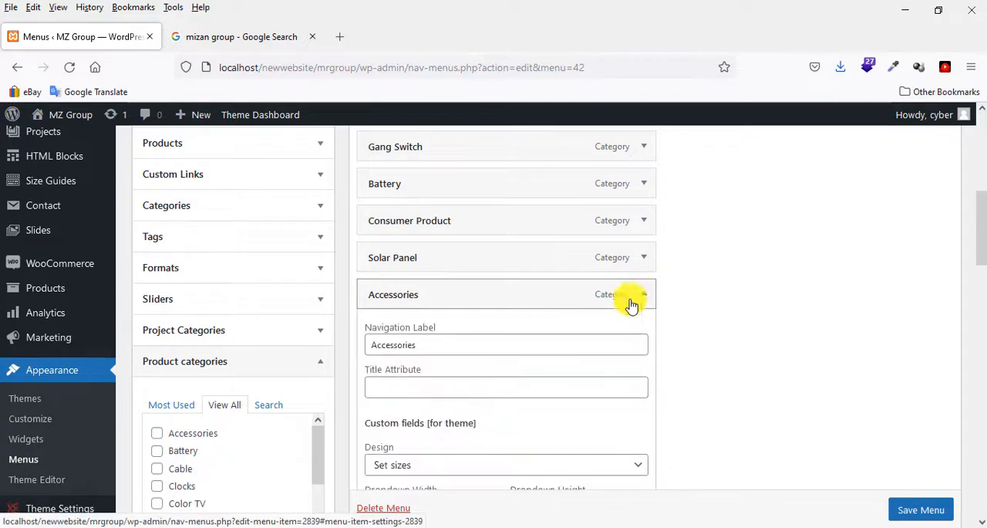
scroll(586, 309, "down", 2)
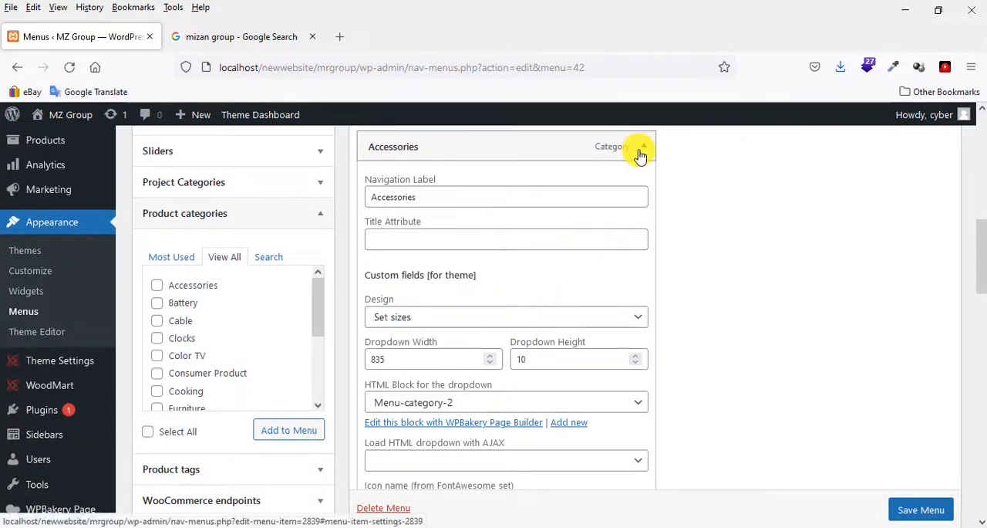
scroll(446, 339, "down", 2)
scroll(445, 339, "down", 8)
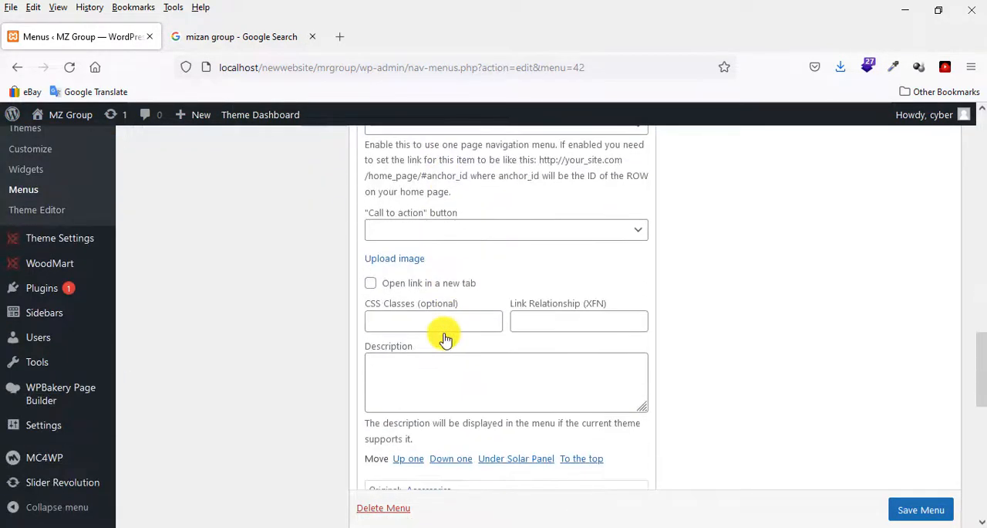
left_click(390, 370)
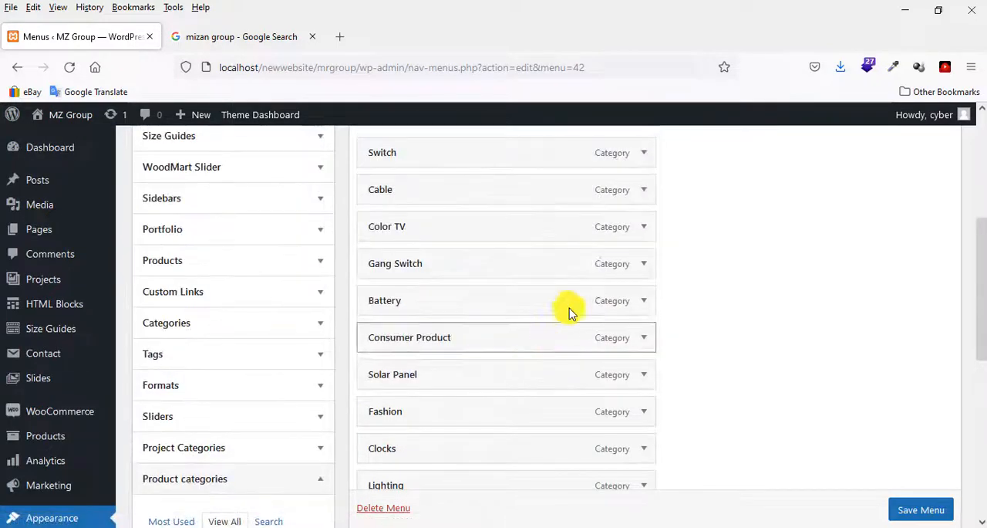
Remove the Fashion item from the Categories menu.
scroll(633, 357, "down", 2)
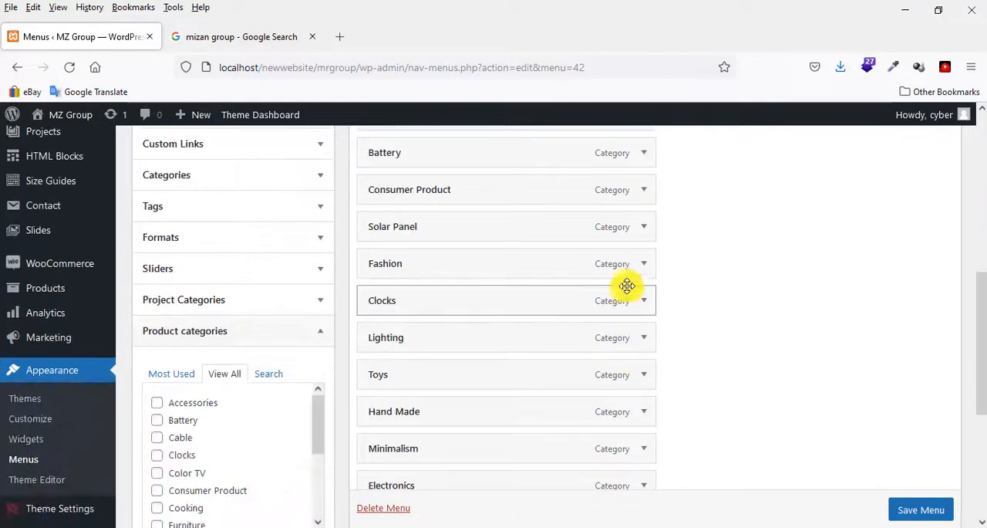
left_click(644, 266)
scroll(451, 347, "down", 10)
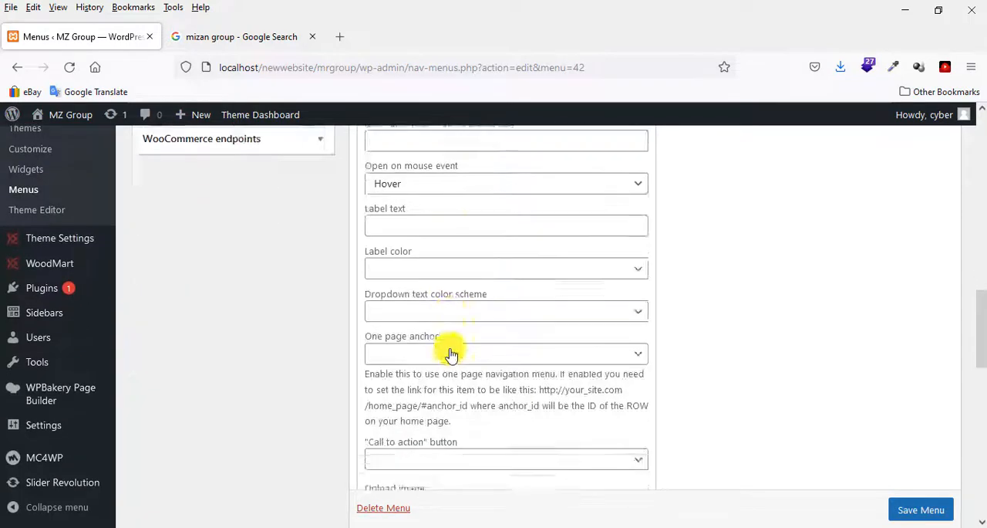
scroll(444, 351, "down", 4)
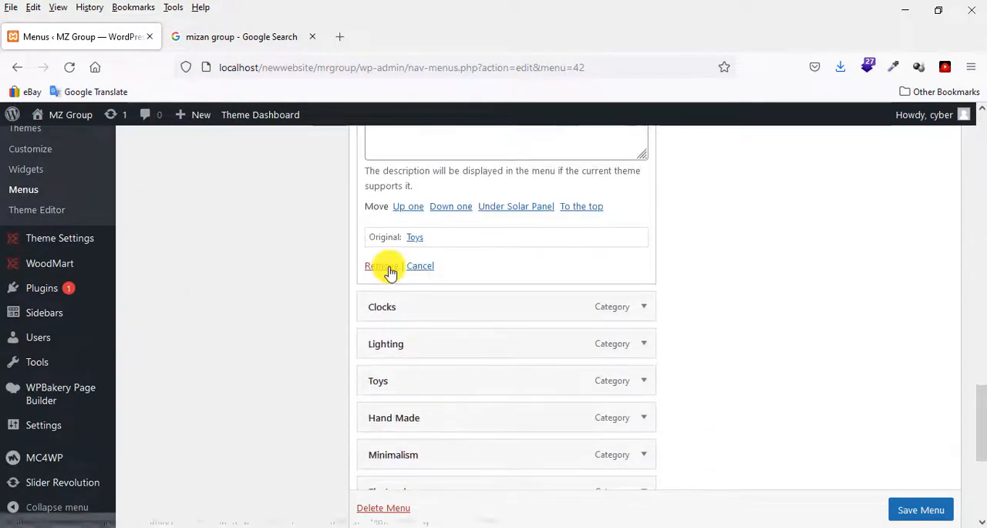
left_click(386, 266)
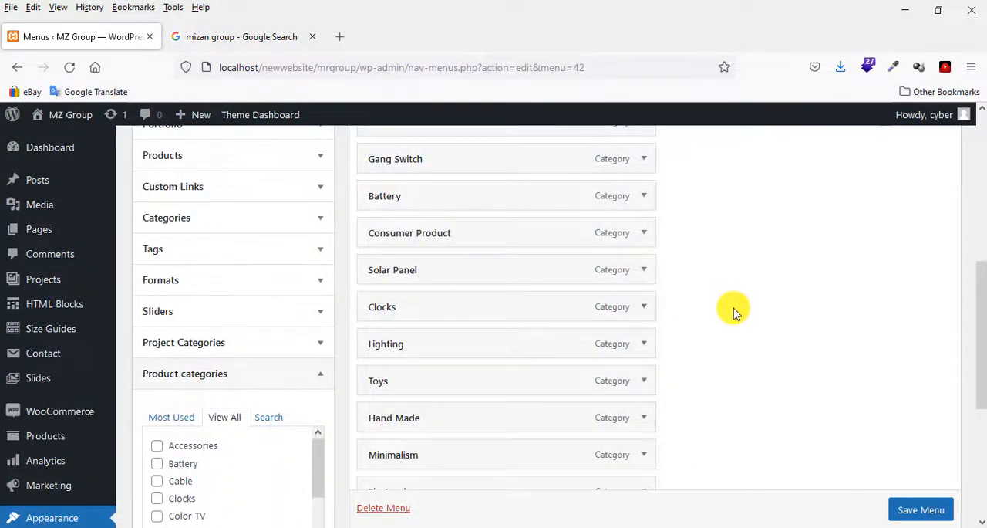
Remove the Clocks item below Solar Panel from the Categories menu.
scroll(734, 310, "down", 2)
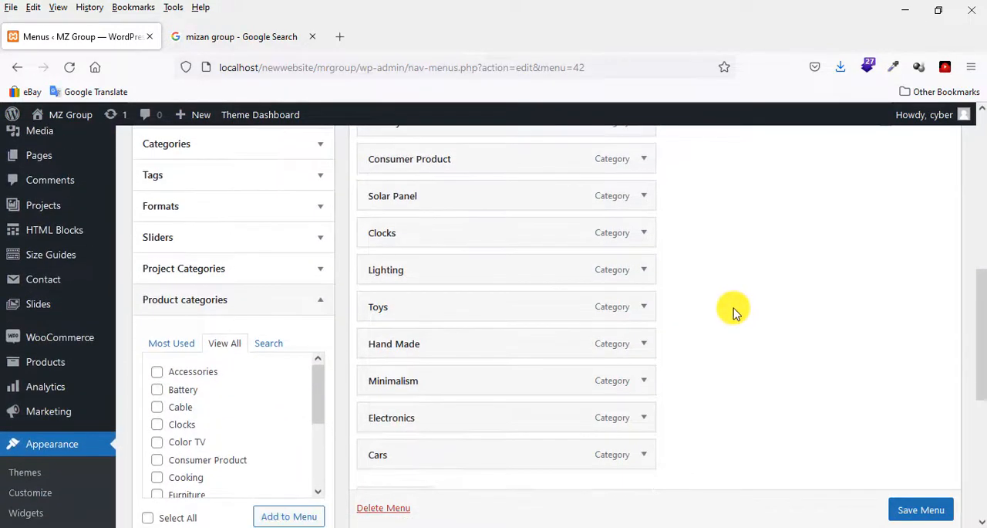
left_click(644, 232)
scroll(518, 280, "down", 8)
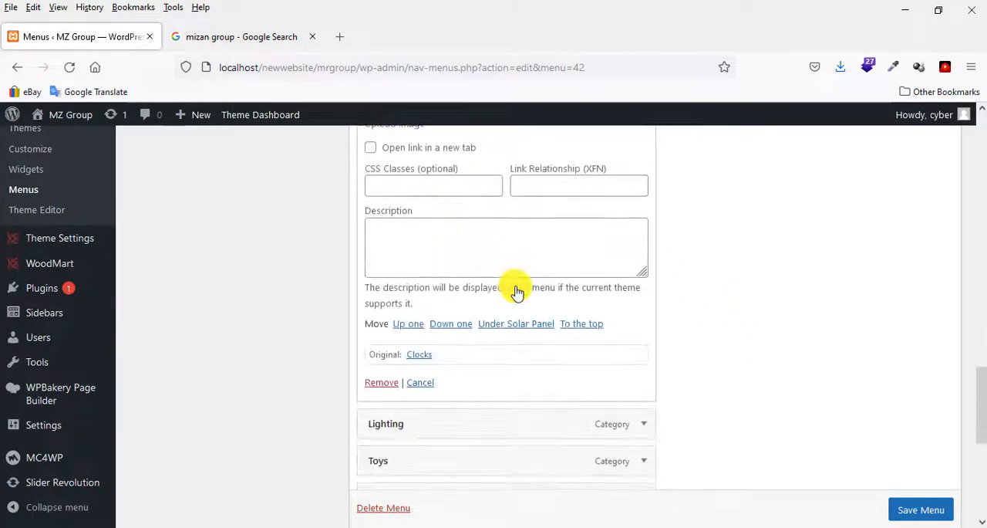
scroll(518, 291, "down", 2)
left_click(381, 310)
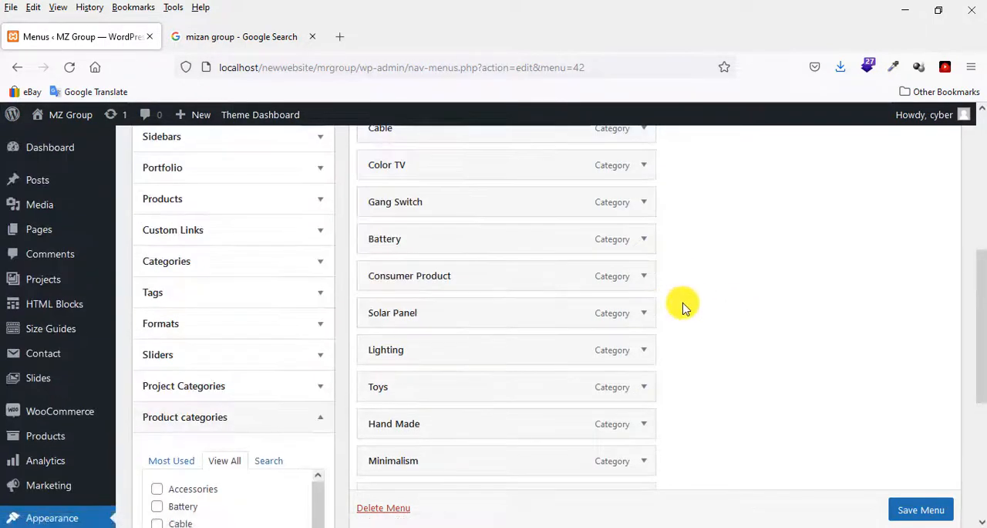
Remove the Lighting item below Solar Panel from the Categories menu.
scroll(587, 323, "down", 5)
scroll(522, 342, "up", 3)
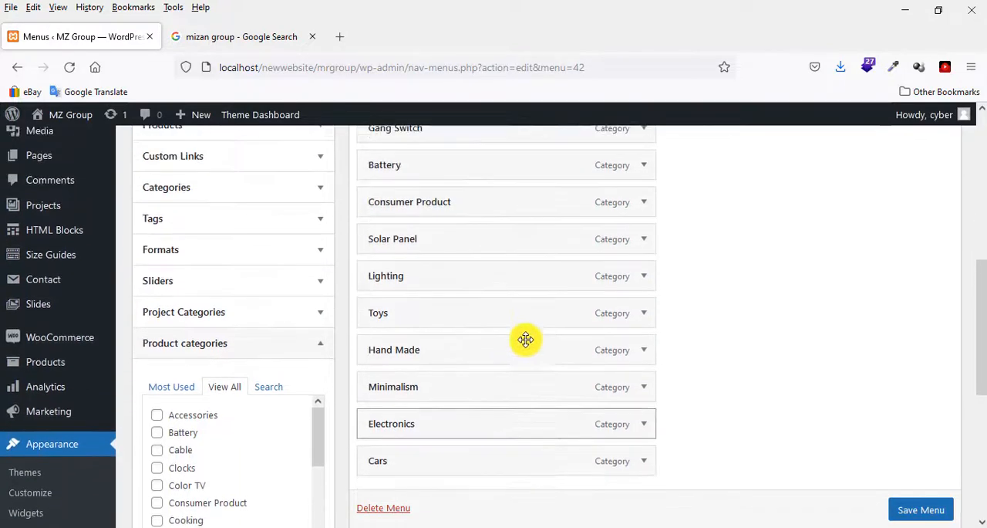
left_click(644, 279)
scroll(489, 308, "down", 10)
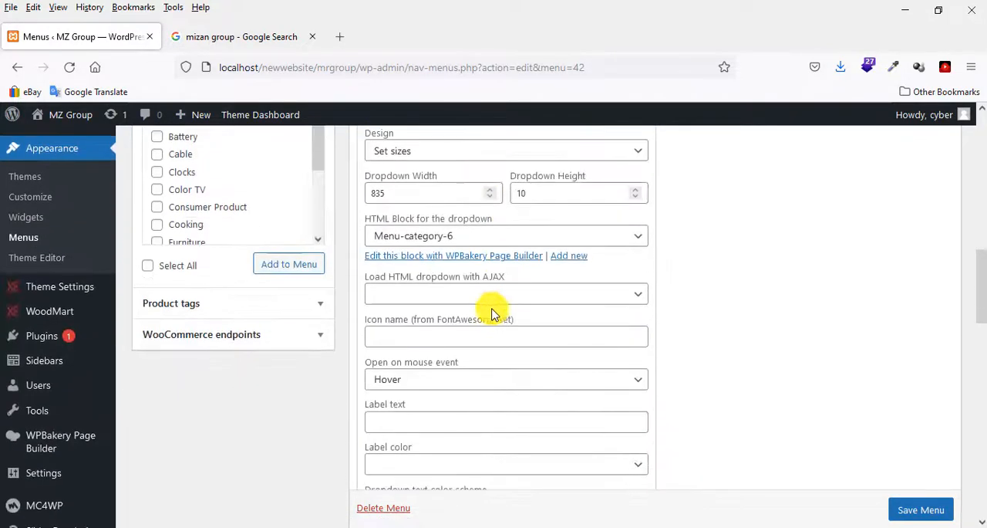
scroll(493, 318, "down", 6)
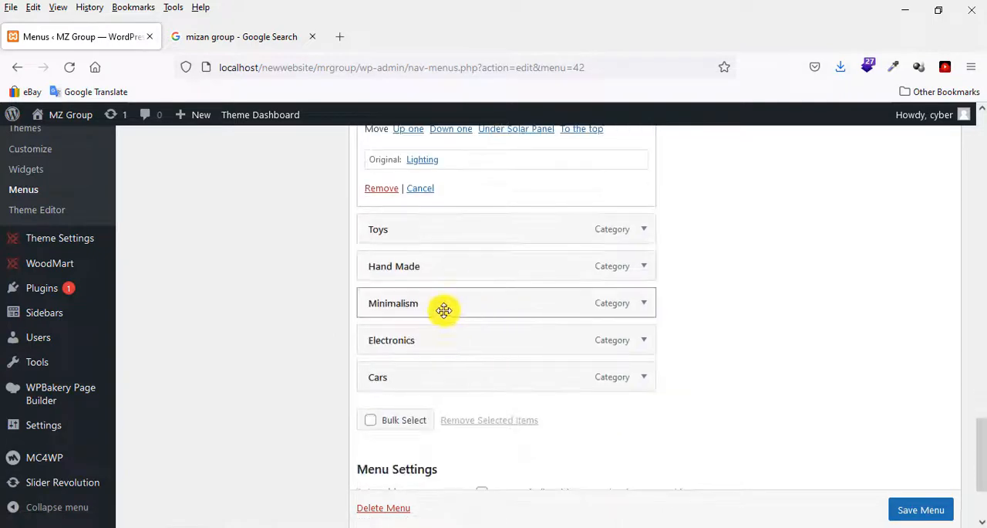
left_click(383, 193)
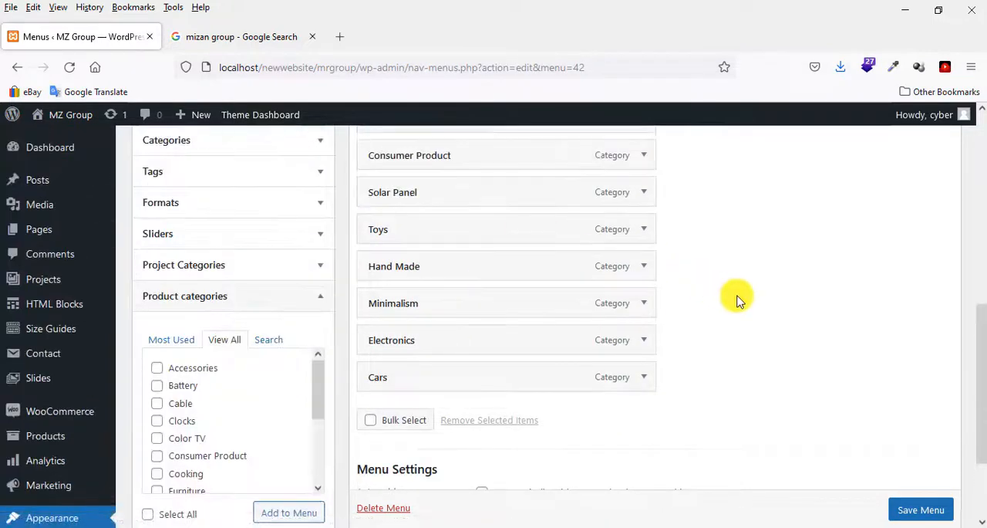
Remove the Toys item below Solar Panel from the Categories menu.
scroll(738, 297, "up", 5)
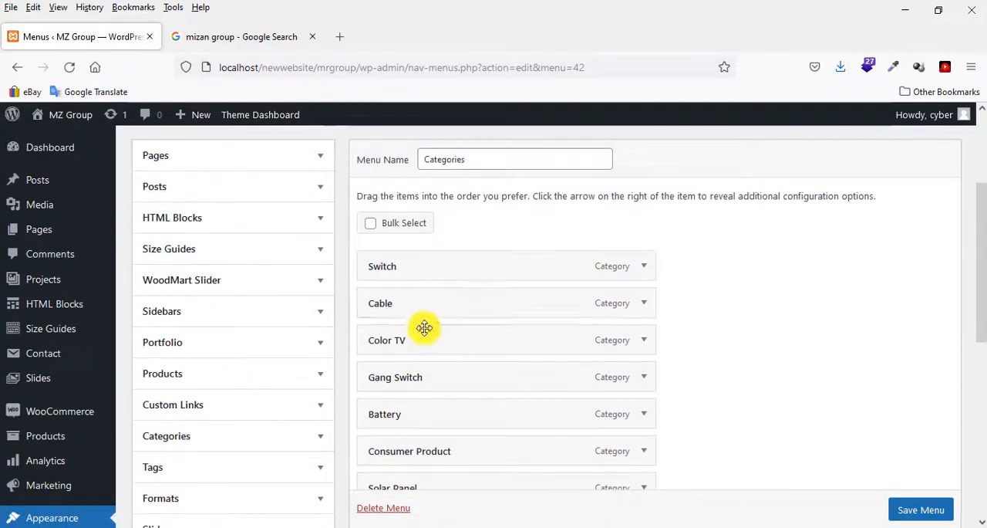
scroll(428, 456, "down", 2)
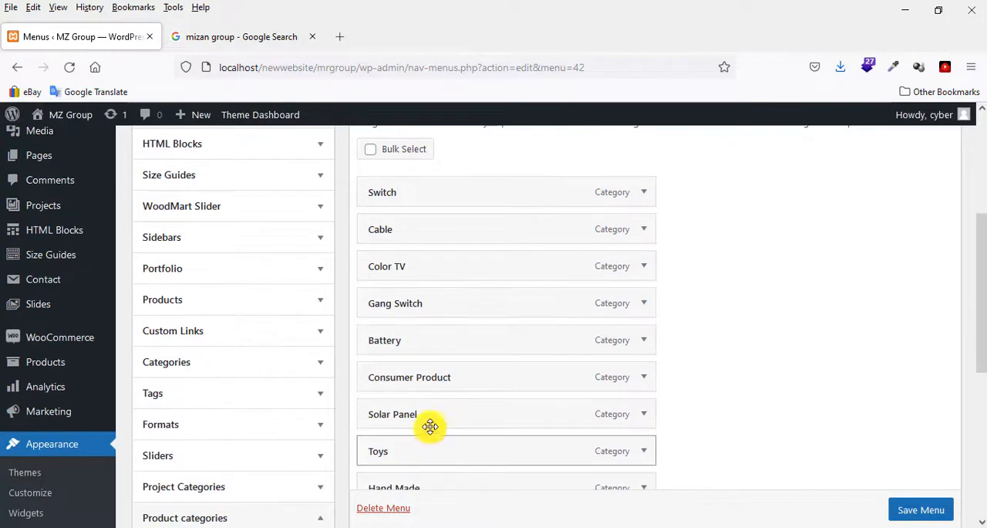
scroll(422, 454, "down", 4)
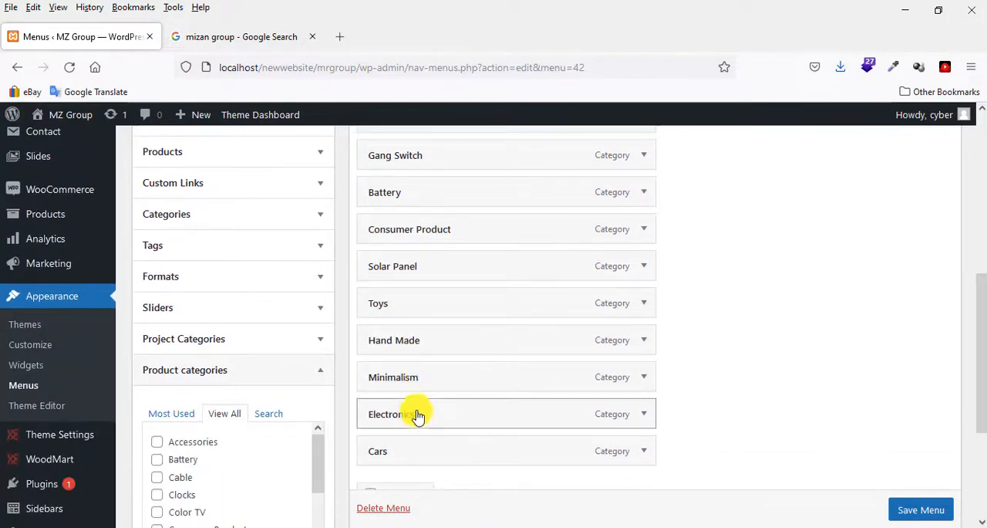
left_click(645, 303)
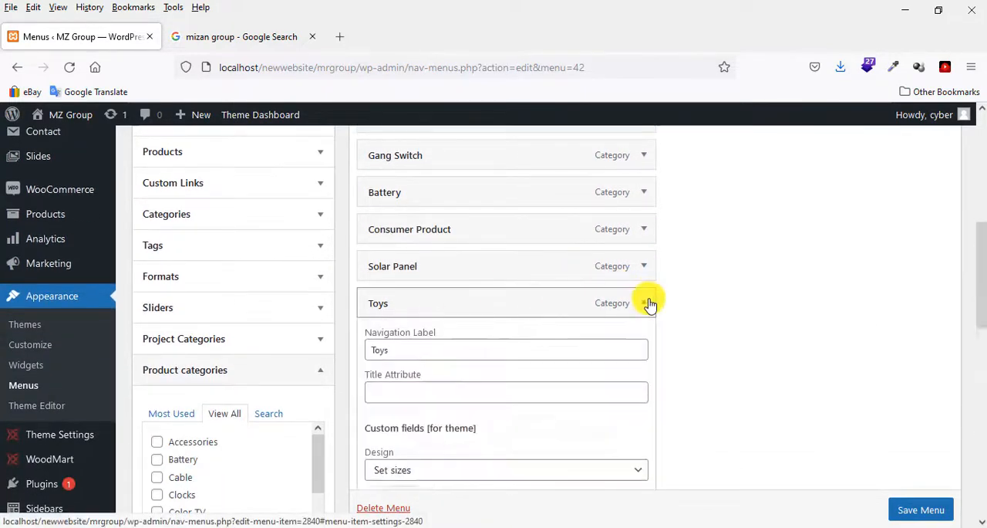
scroll(554, 322, "down", 6)
scroll(554, 322, "down", 20)
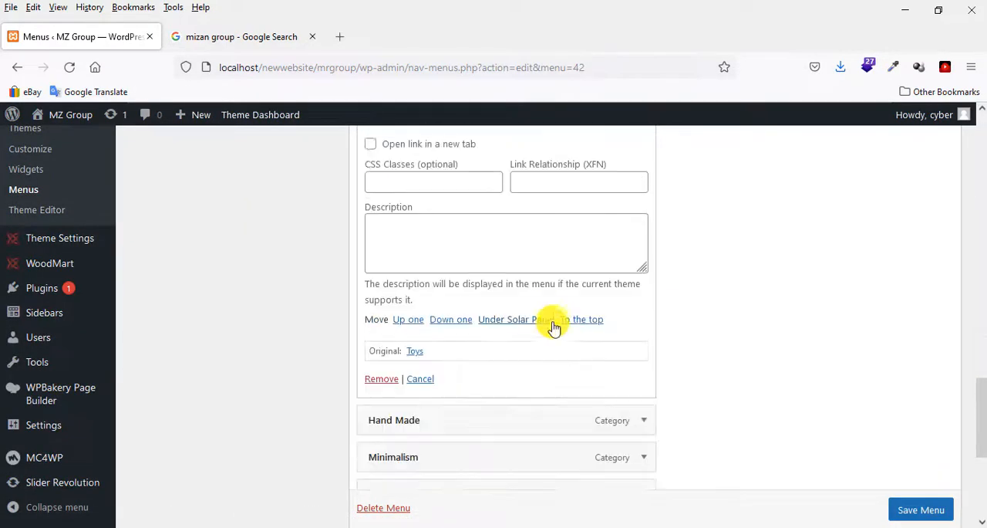
scroll(554, 328, "up", 4)
left_click(390, 378)
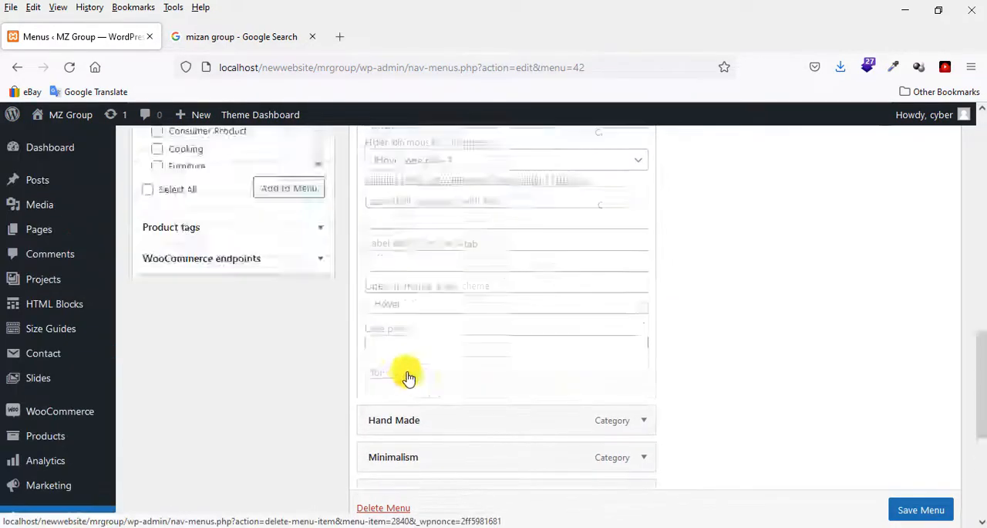
Save the reordered and cleaned-up Categories menu.
scroll(719, 297, "down", 2)
scroll(773, 295, "up", 5)
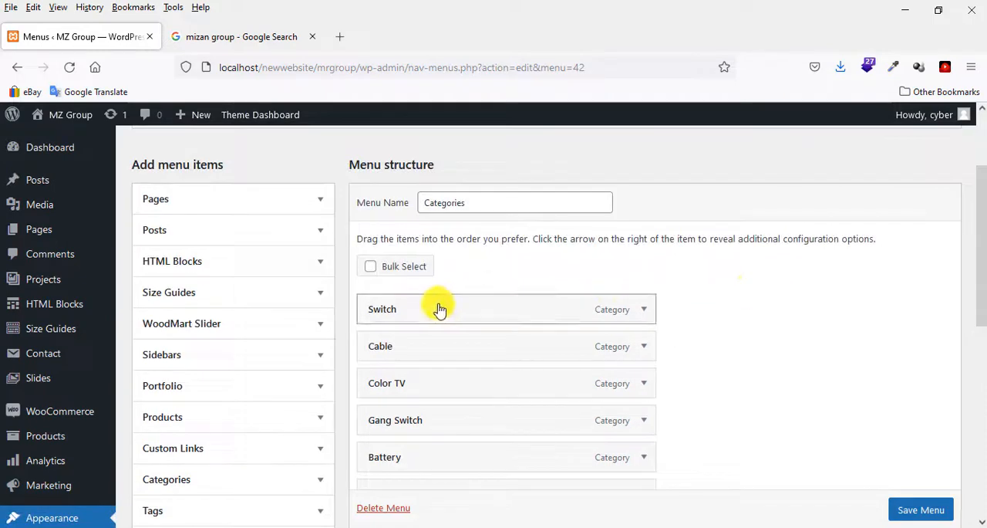
scroll(437, 310, "down", 10)
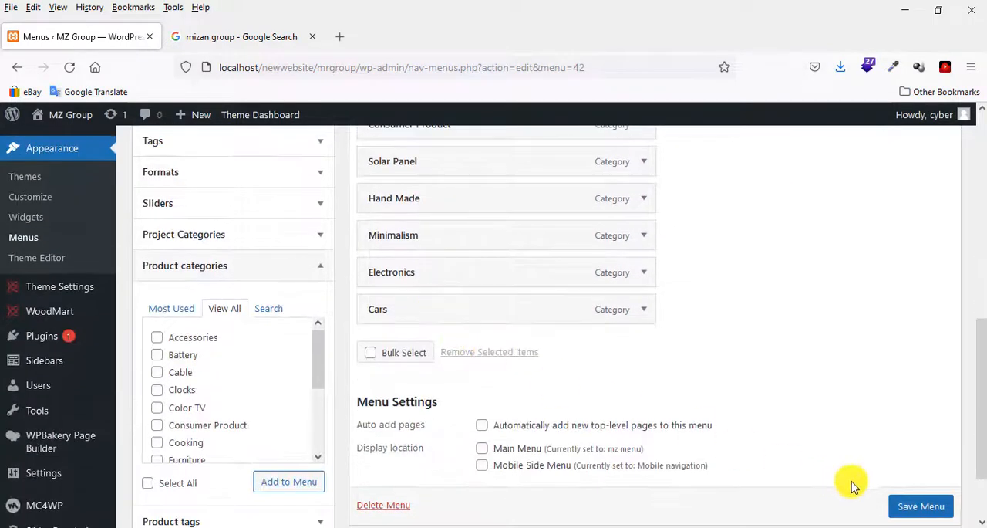
left_click(912, 506)
scroll(912, 511, "down", 1)
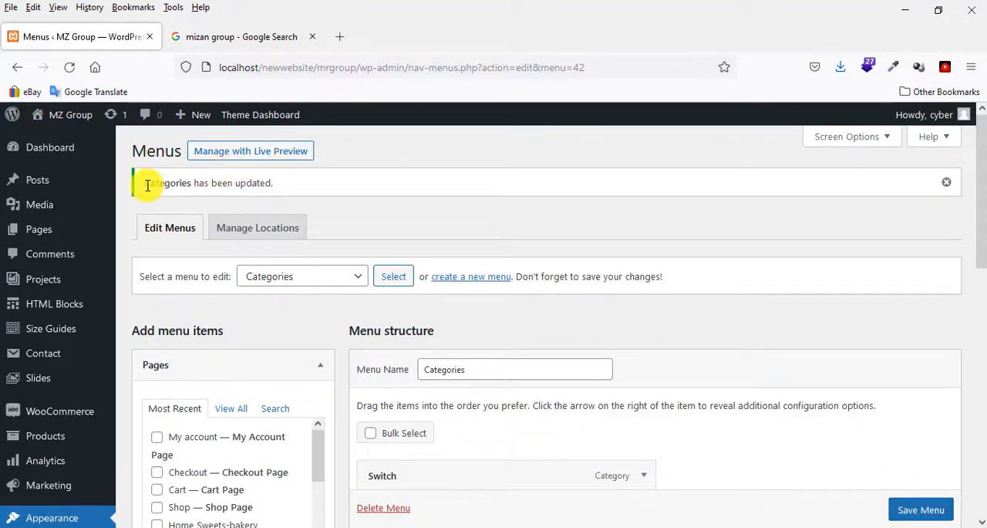
left_click_drag(148, 186, 293, 188)
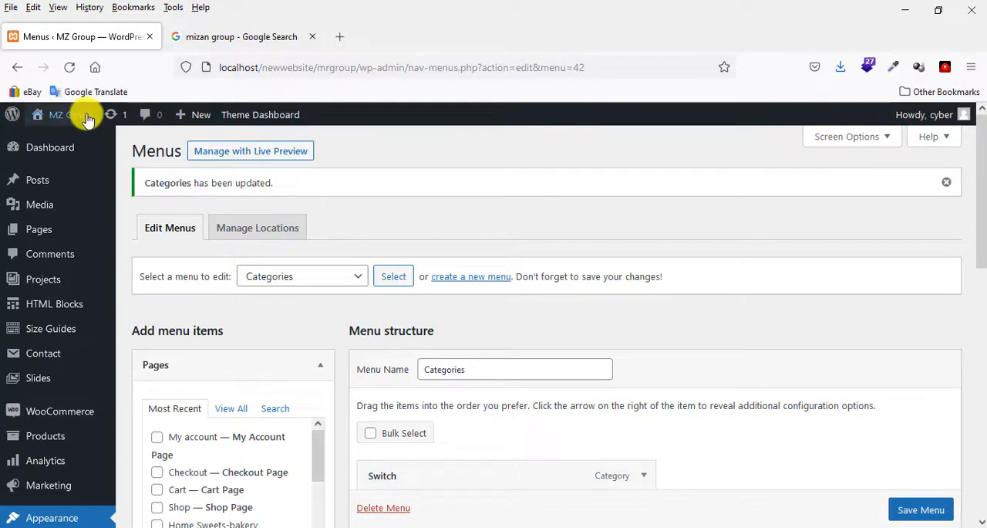
Visit the MZ Group storefront, leaving the menu editor, and examine the items and their order under Browse Categories.
mouse_move(77, 115)
left_click(67, 140)
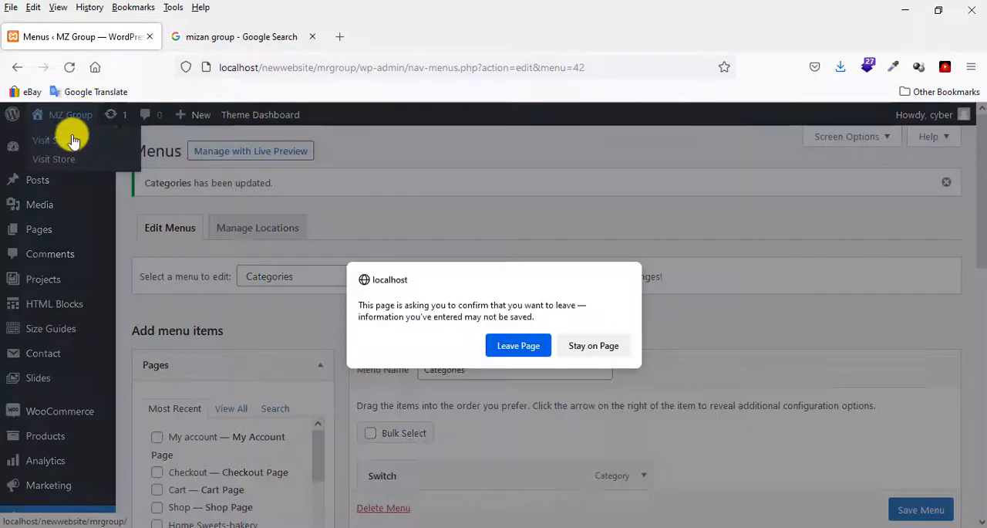
left_click(514, 346)
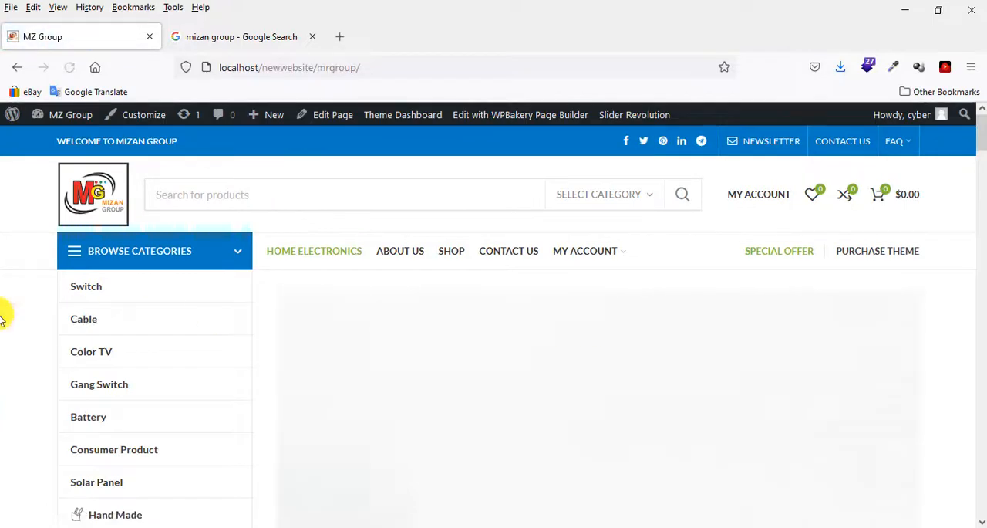
scroll(4, 323, "down", 3)
scroll(4, 322, "up", 3)
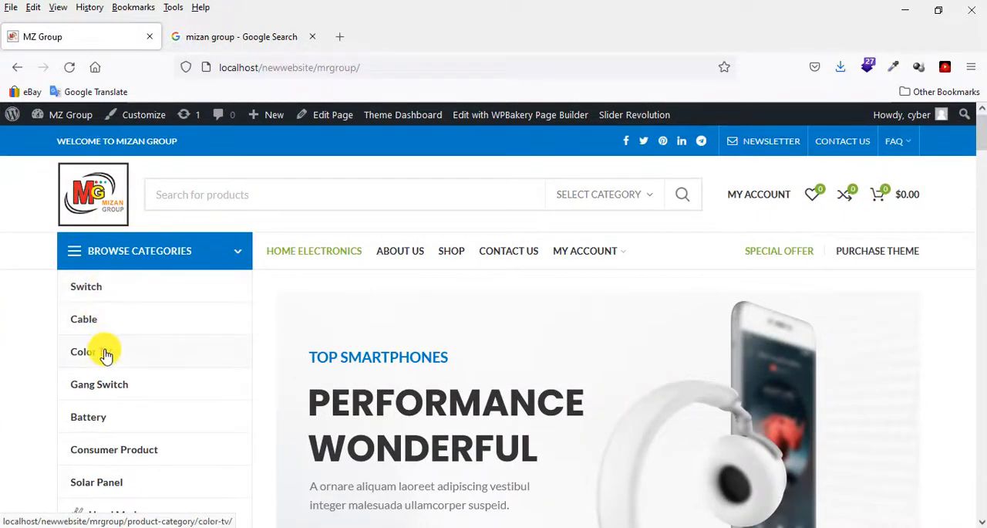
scroll(113, 413, "down", 1)
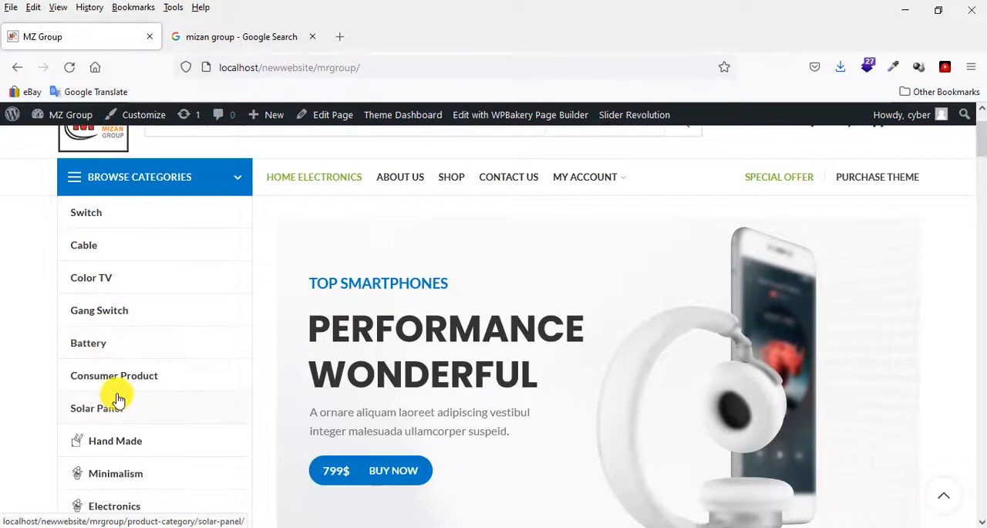
scroll(116, 418, "down", 1)
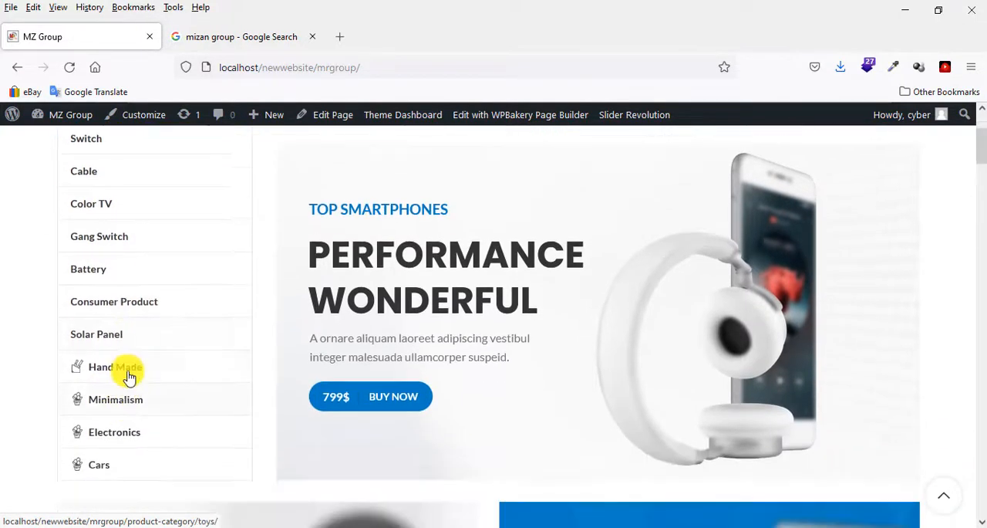
scroll(113, 411, "up", 2)
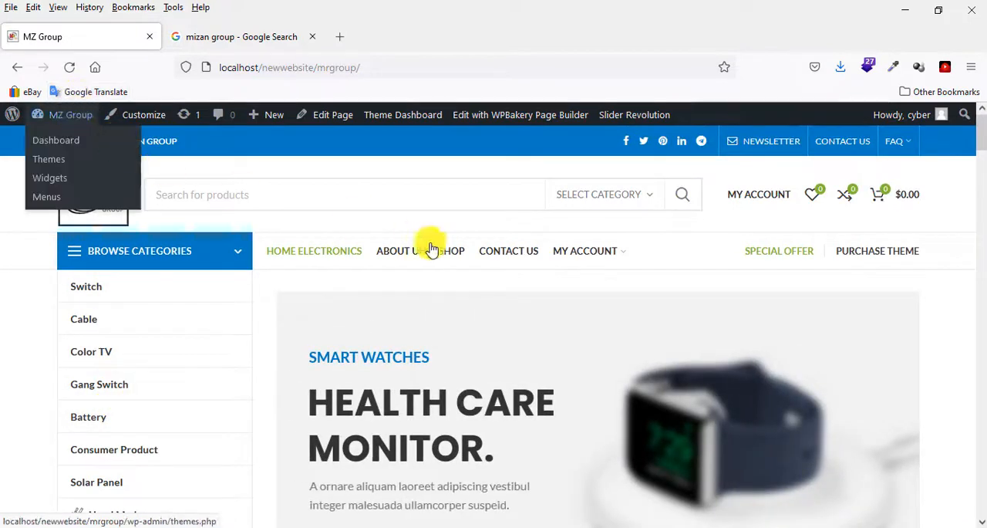
Return from the storefront to the WordPress dashboard and open the Menus management page.
mouse_move(60, 118)
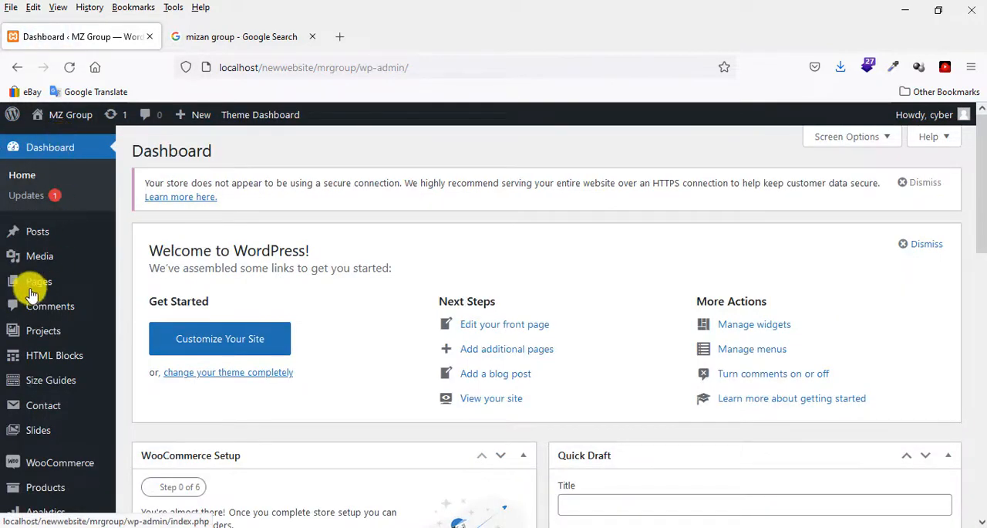
scroll(39, 301, "down", 2)
scroll(42, 305, "down", 1)
mouse_move(54, 346)
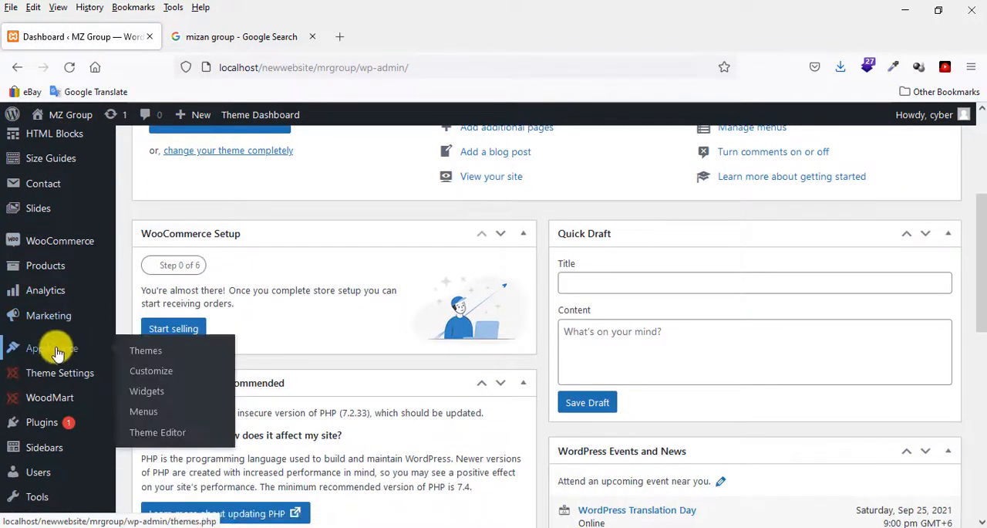
left_click(171, 415)
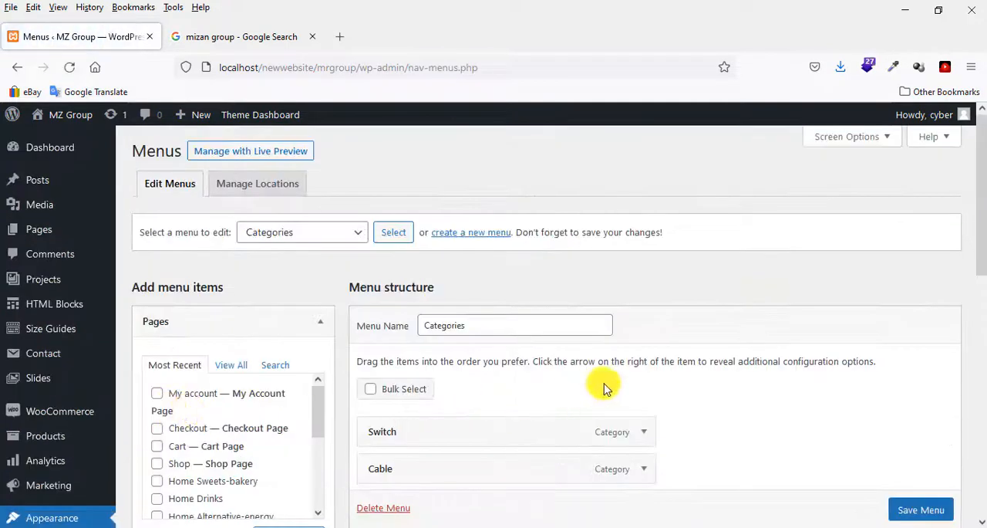
scroll(610, 384, "down", 2)
scroll(612, 387, "up", 2)
Load mz menu (Main Menu) for editing in place of the Categories menu, confirming leaving the page.
left_click(318, 234)
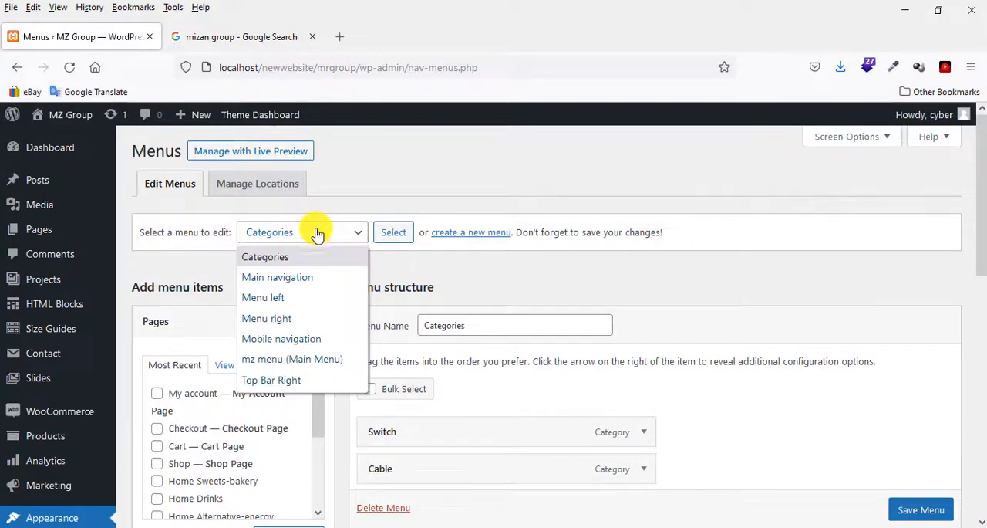
left_click(293, 359)
left_click(389, 232)
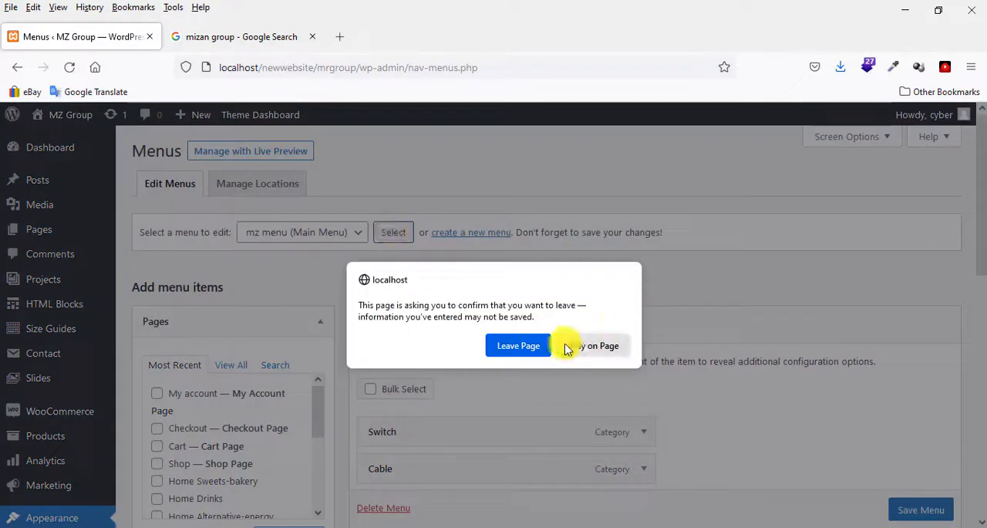
left_click(509, 346)
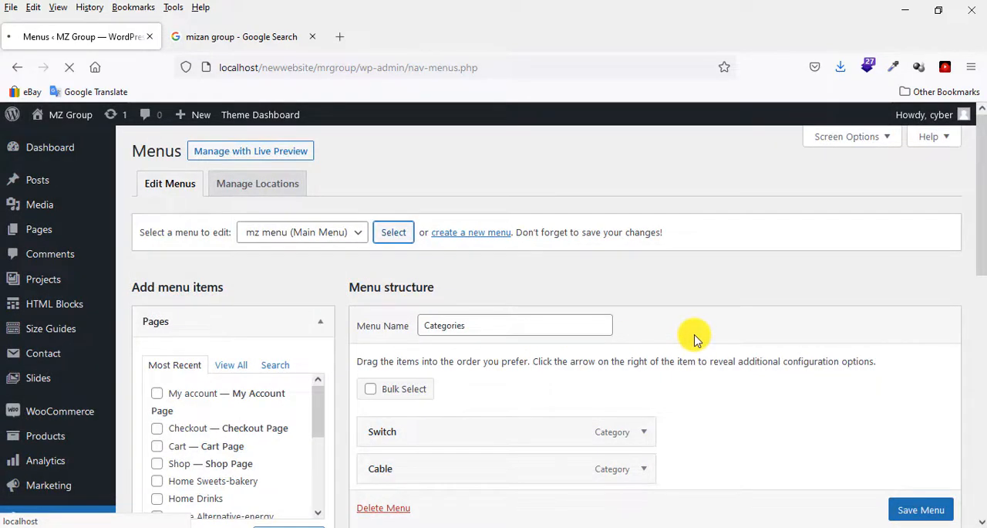
Show the complete list of product categories that can be added to mz menu.
scroll(694, 337, "down", 3)
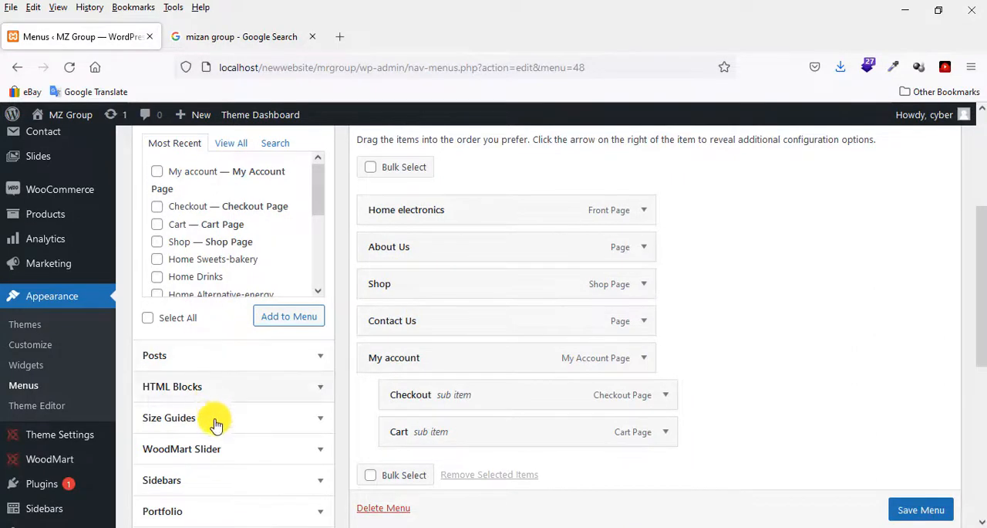
scroll(216, 424, "down", 5)
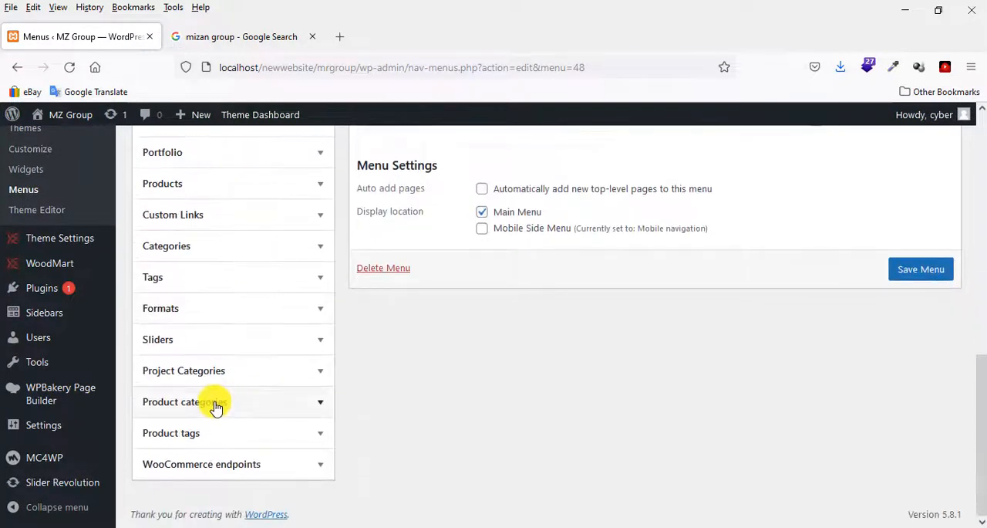
left_click(216, 407)
left_click(216, 445)
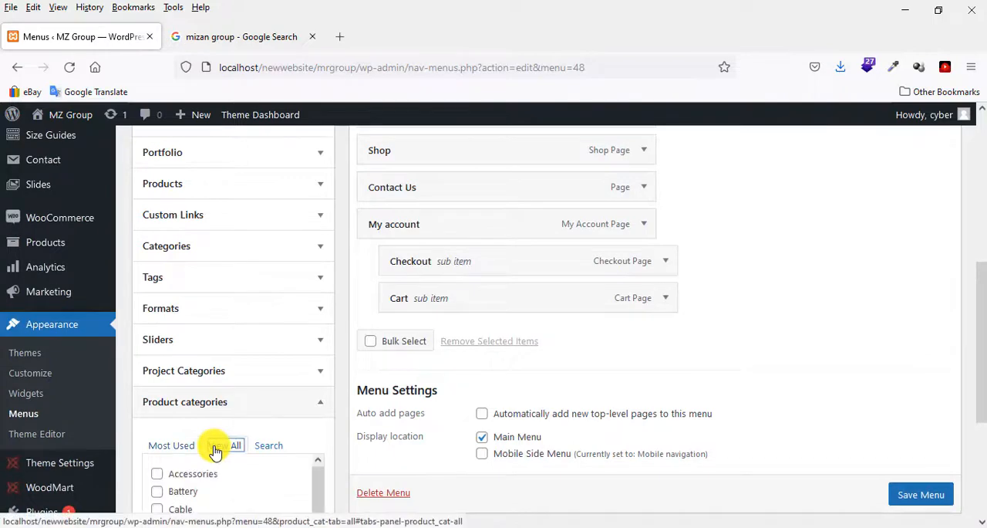
scroll(231, 432, "down", 3)
scroll(190, 343, "down", 3)
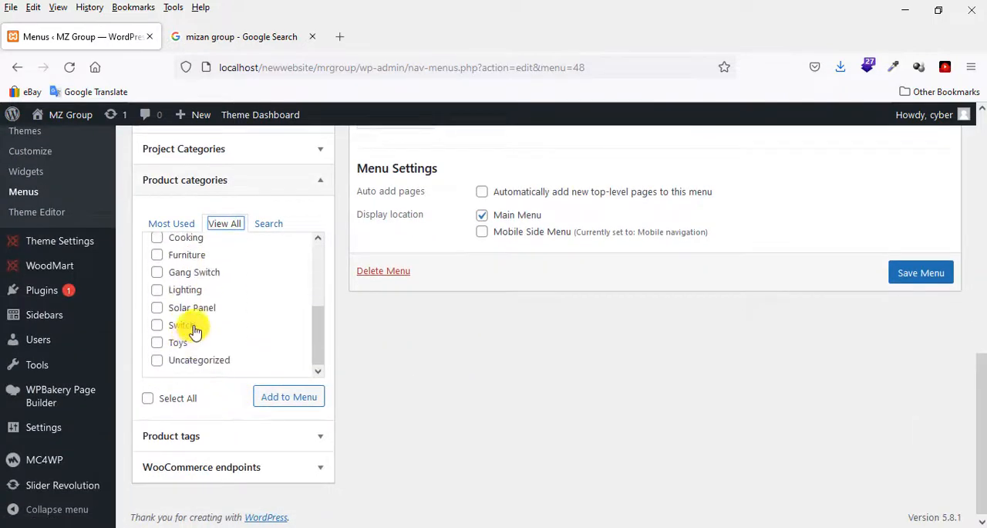
Add the Battery, Cable, Color TV, Consumer Product, Gang Switch, Solar Panel and Switch product categories to mz menu.
left_click(190, 327)
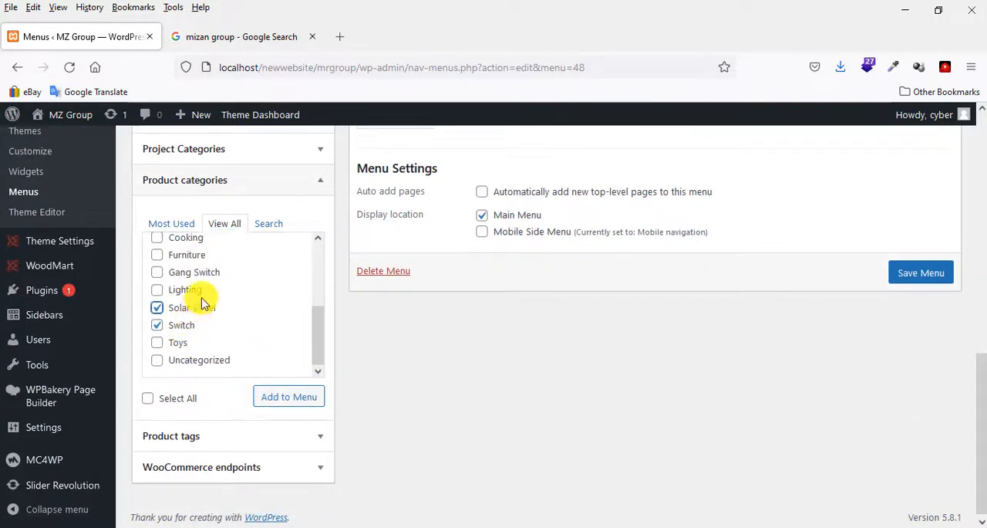
scroll(223, 301, "up", 2)
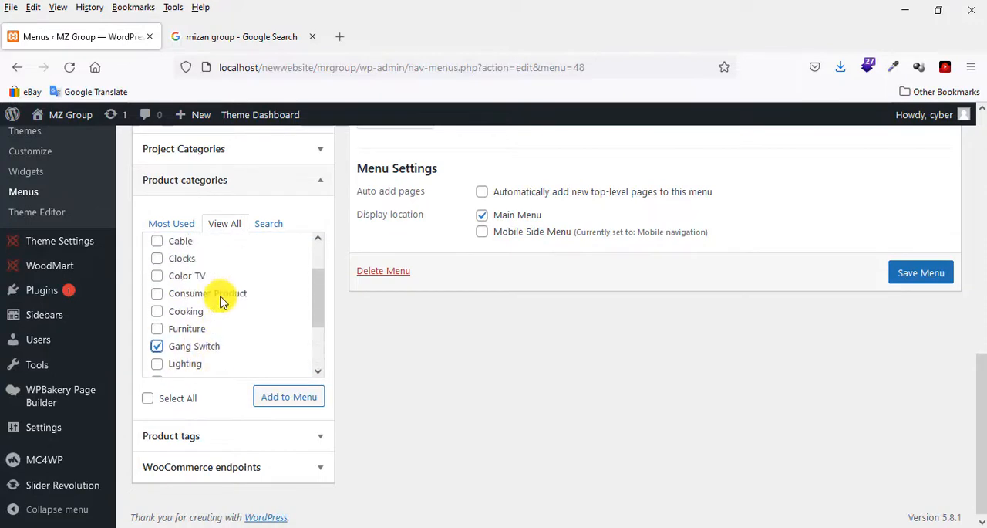
left_click(193, 277)
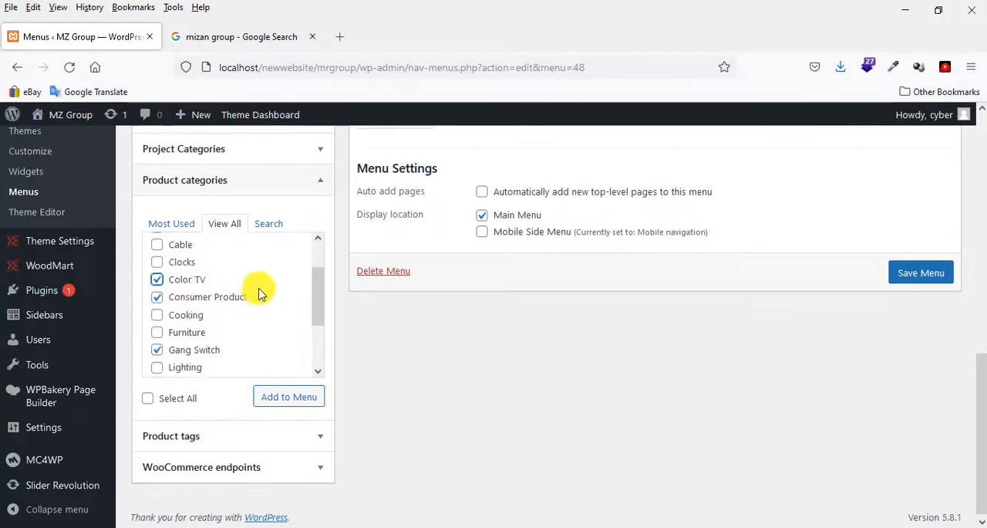
scroll(189, 293, "up", 1)
left_click(190, 271)
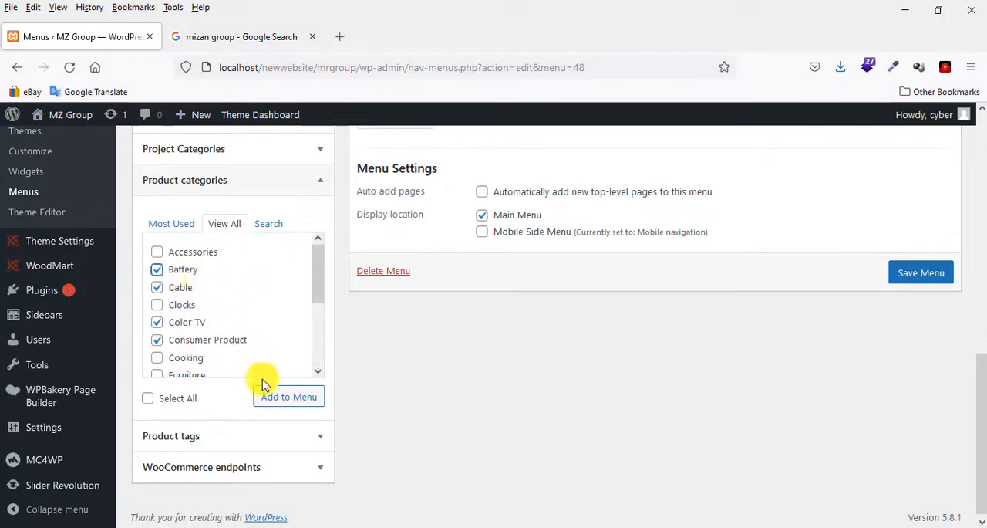
scroll(725, 407, "up", 3)
scroll(728, 407, "down", 3)
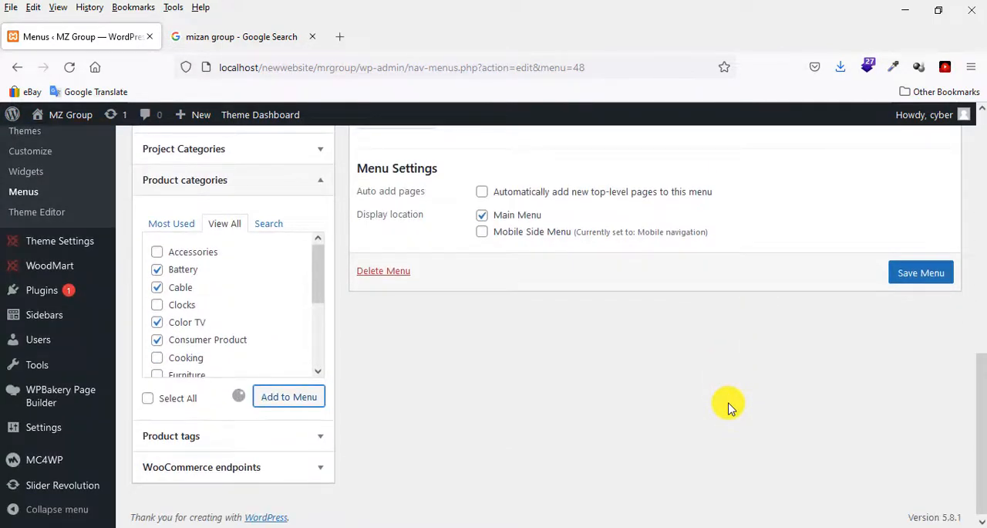
scroll(729, 407, "up", 1)
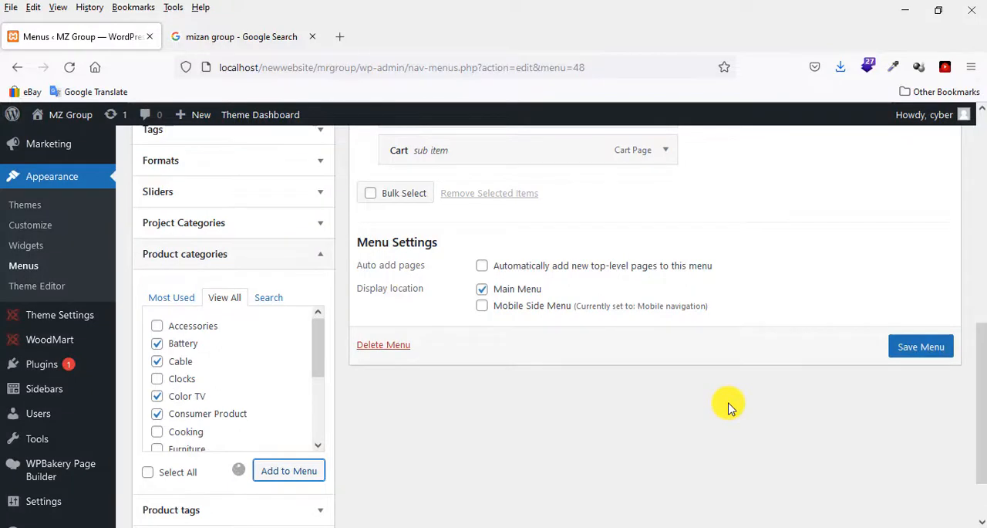
scroll(729, 406, "up", 2)
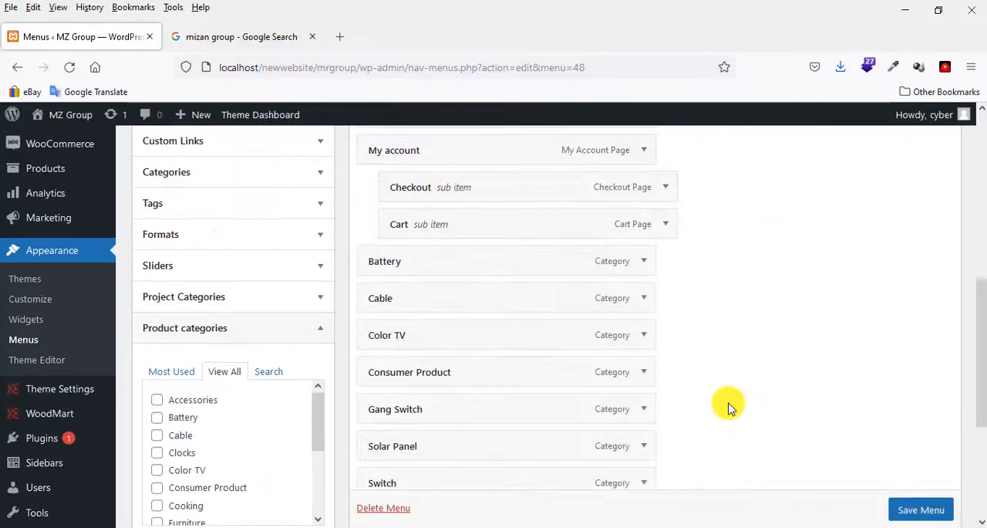
Move the Switch category up the menu structure and nest it as a sub item under Shop.
scroll(729, 406, "down", 2)
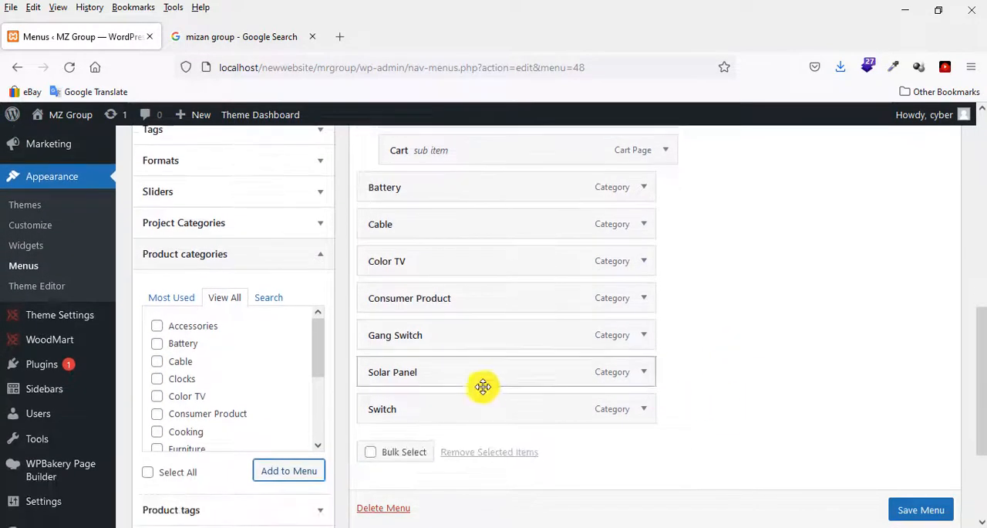
left_click_drag(447, 406, 705, 337)
scroll(720, 342, "down", 10)
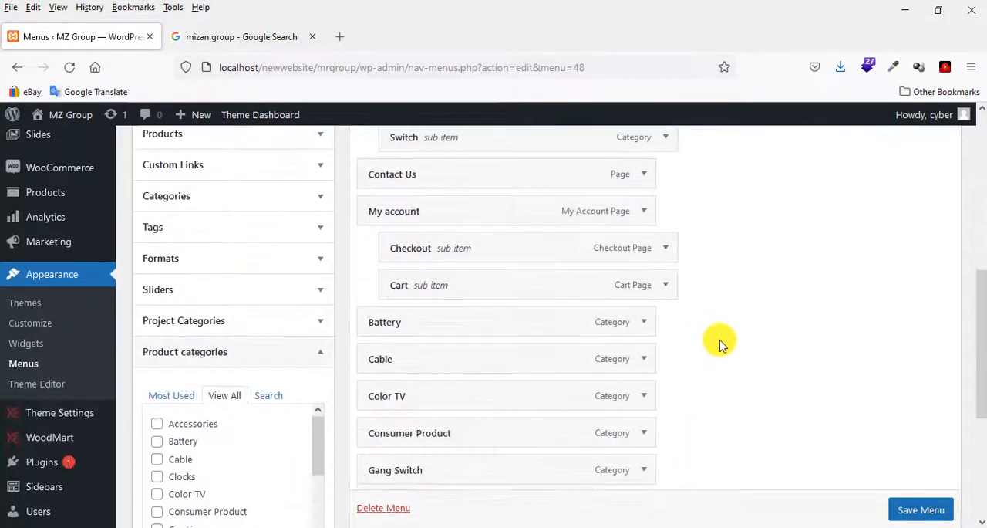
scroll(723, 355, "up", 2)
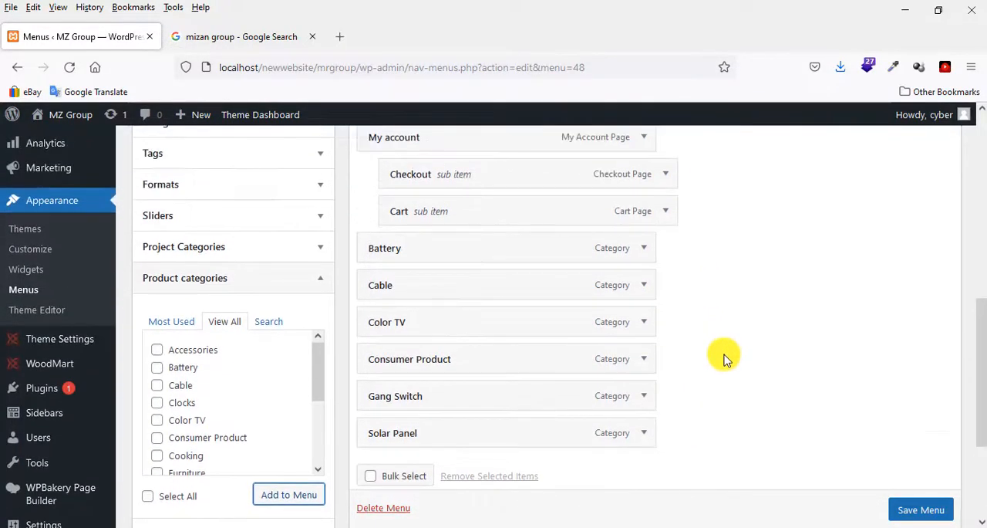
scroll(723, 357, "up", 2)
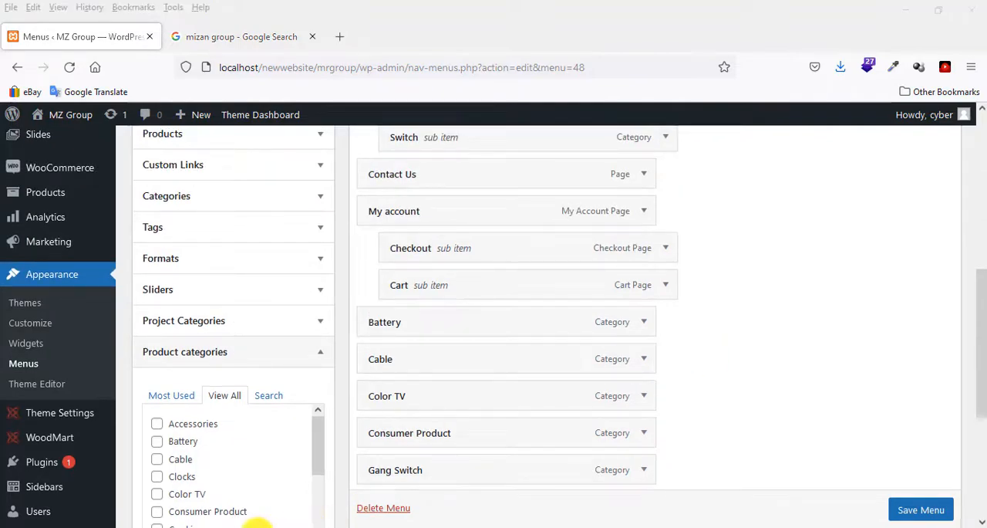
Check the desired category order in the Notepad file 10.09.21 - friday.txt and return to the menu editor.
left_click(111, 489)
left_click(51, 161)
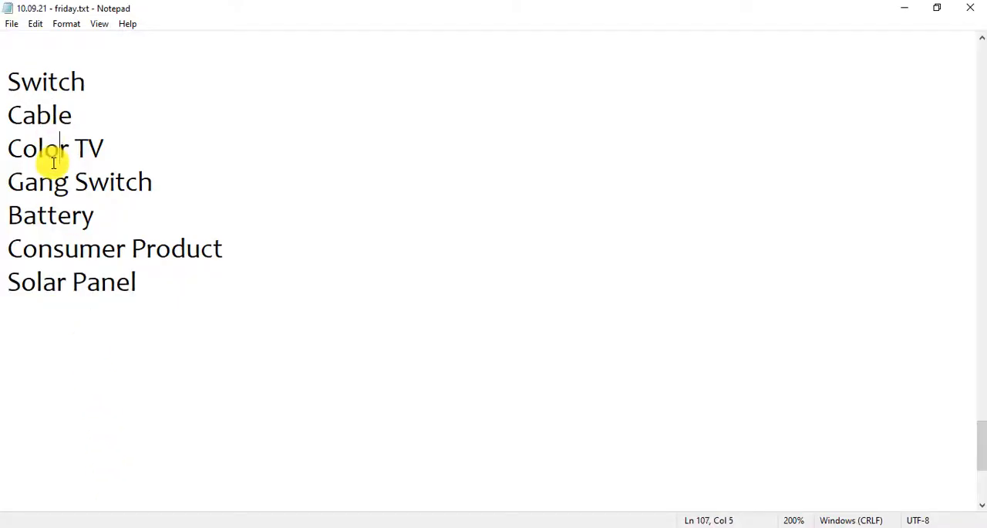
left_click(163, 526)
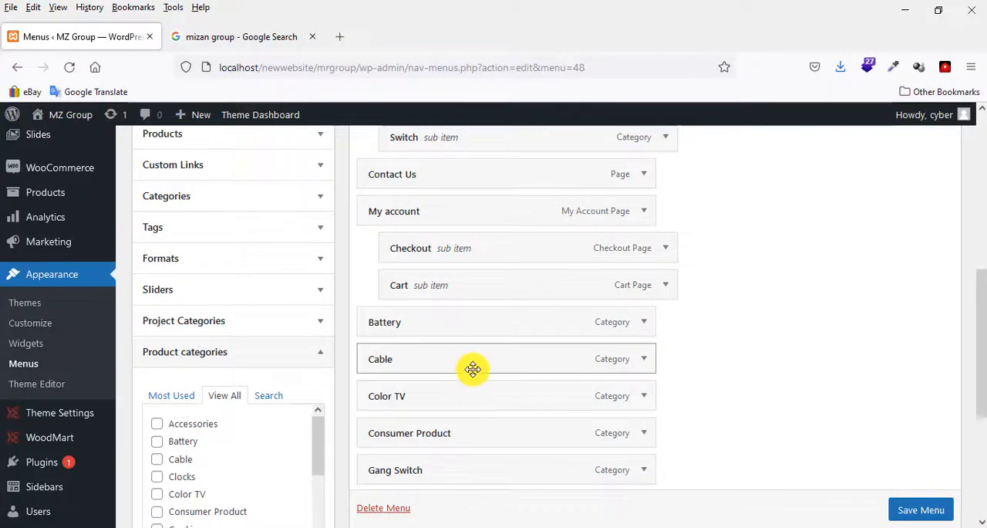
Nest Cable, Color TV, Battery, Consumer Product, Gang Switch and Solar Panel, in that order, under Shop below Switch.
left_click_drag(473, 369, 509, 188)
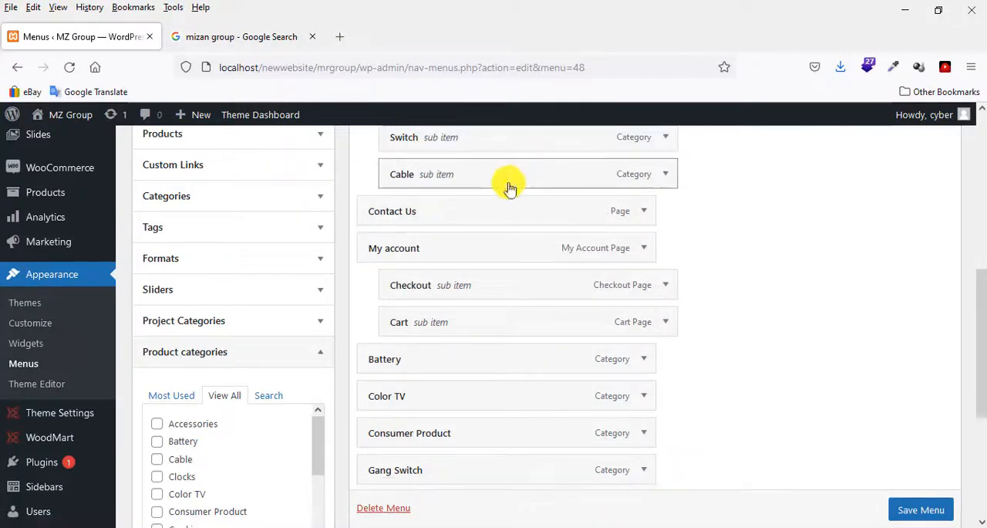
left_click_drag(427, 403, 463, 222)
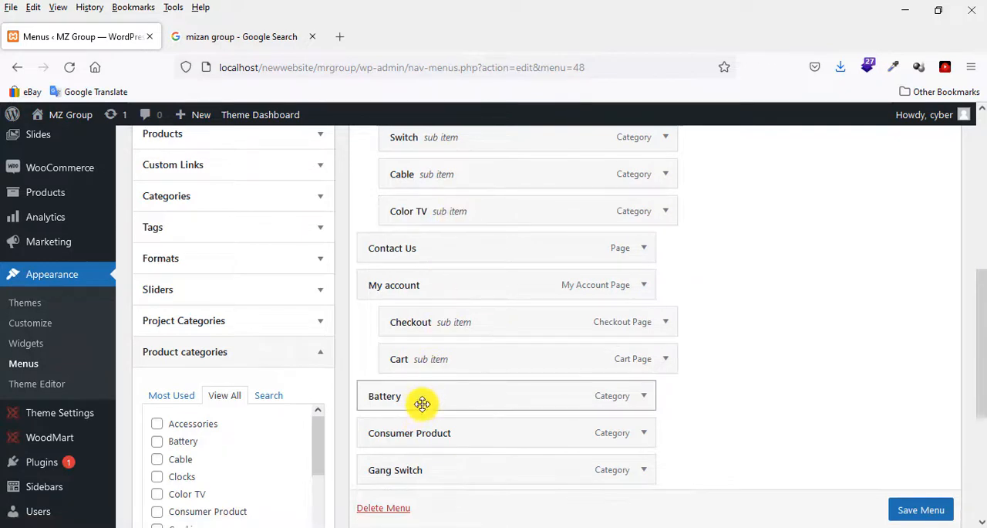
left_click_drag(421, 404, 458, 248)
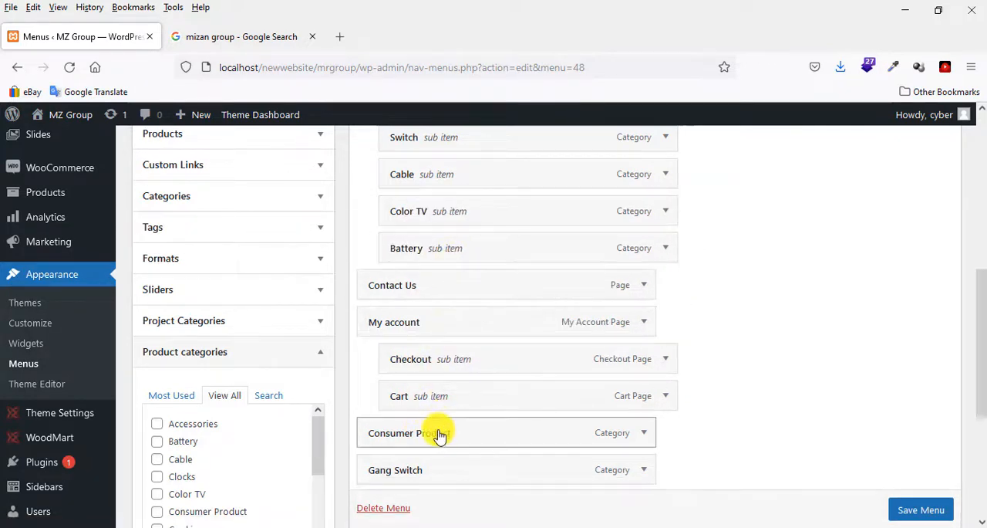
left_click_drag(439, 436, 465, 287)
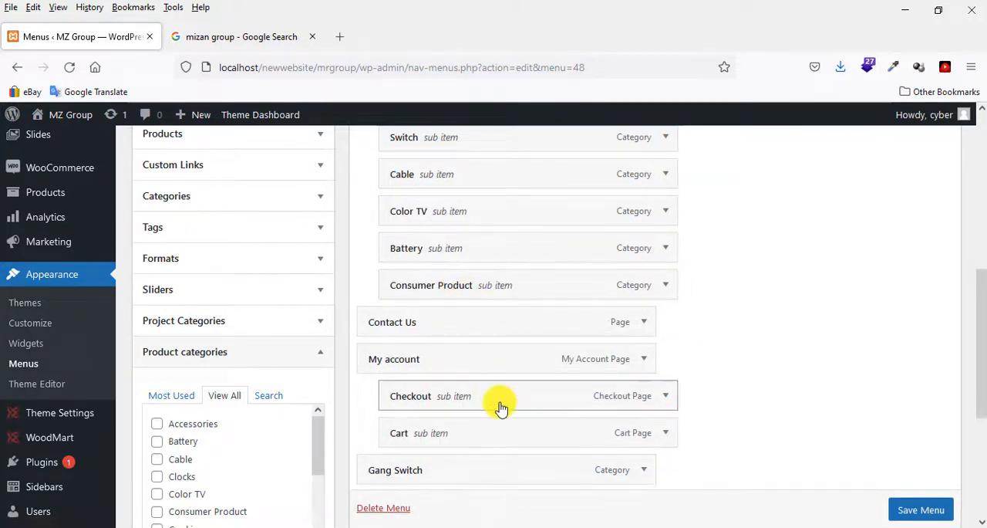
scroll(494, 409, "down", 2)
left_click_drag(453, 407, 498, 249)
left_click_drag(511, 442, 540, 290)
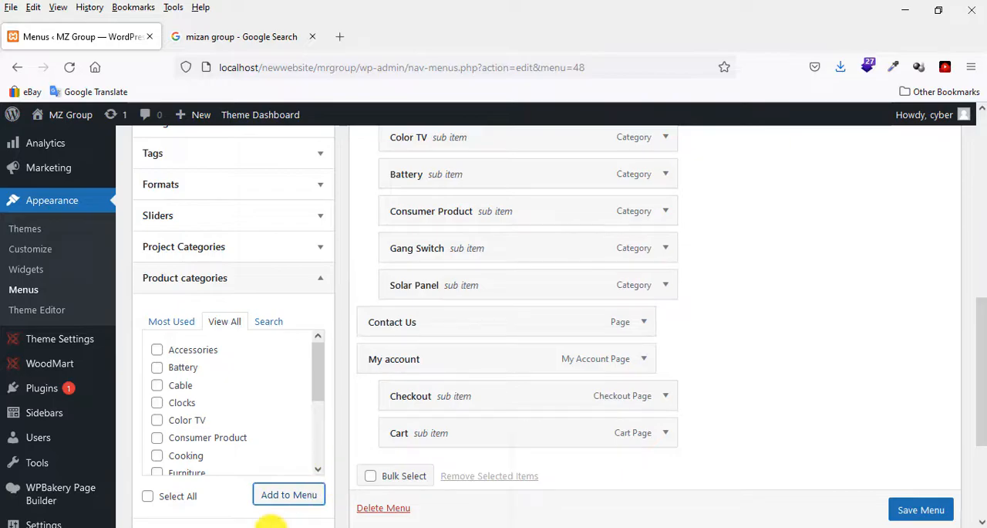
Recheck the category order in the Notepad list and move the Gang Switch sub item directly below Color TV under Shop.
left_click(271, 526)
left_click(104, 483)
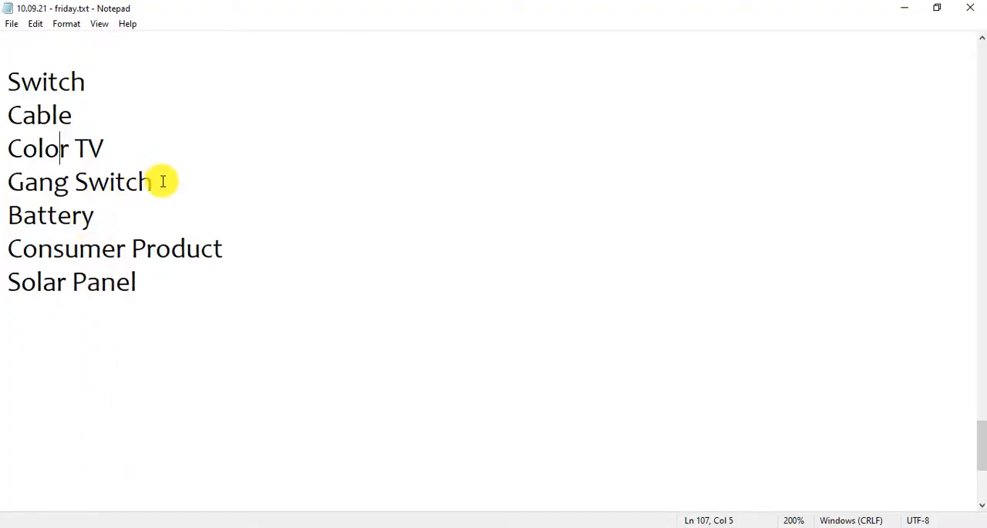
left_click_drag(163, 182, 6, 183)
left_click(154, 524)
scroll(656, 308, "up", 3)
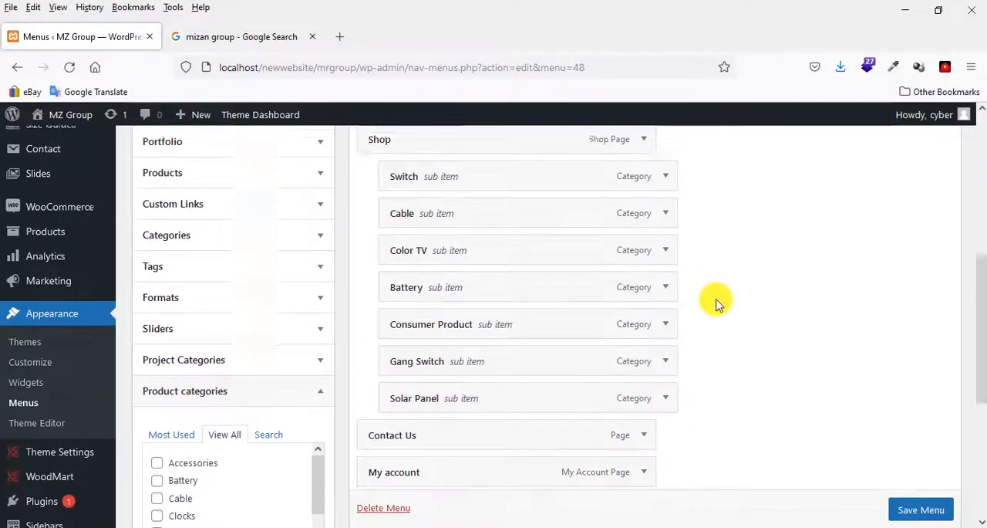
left_click_drag(440, 394, 438, 328)
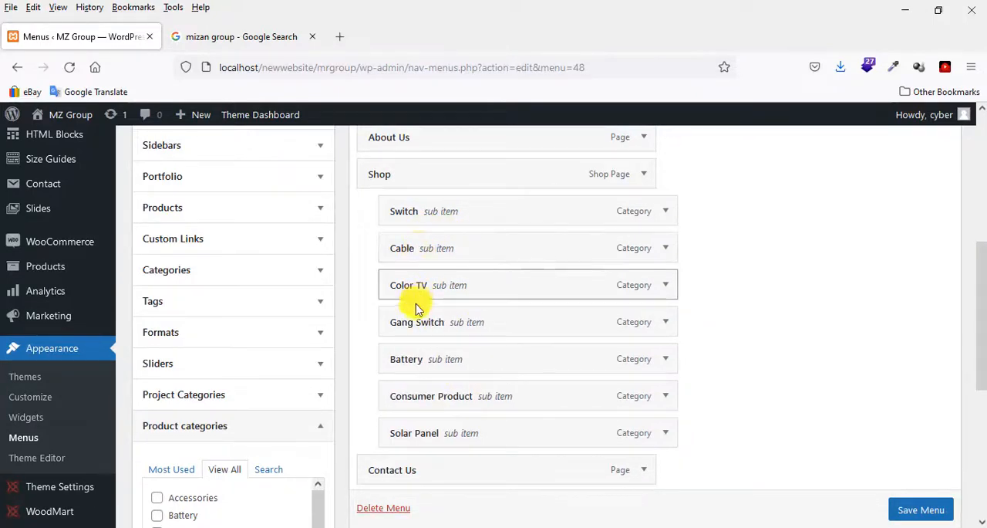
Save mz menu with the product categories nested under Shop.
scroll(416, 393, "down", 2)
scroll(429, 373, "down", 4)
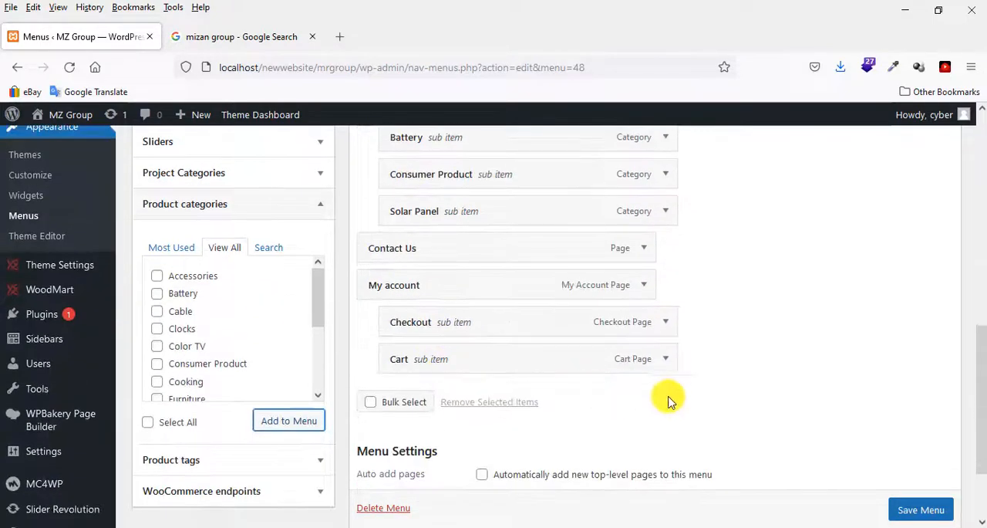
left_click(920, 509)
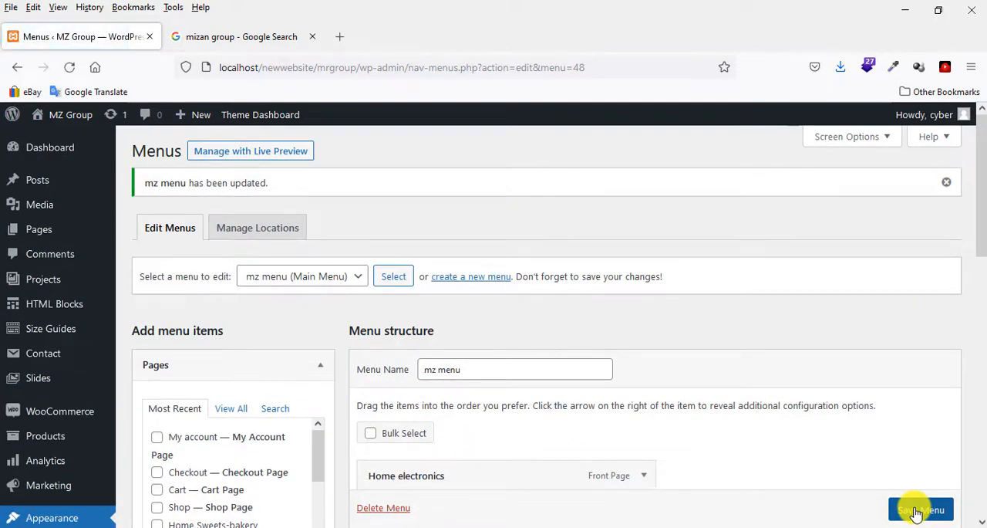
triple_click(208, 184)
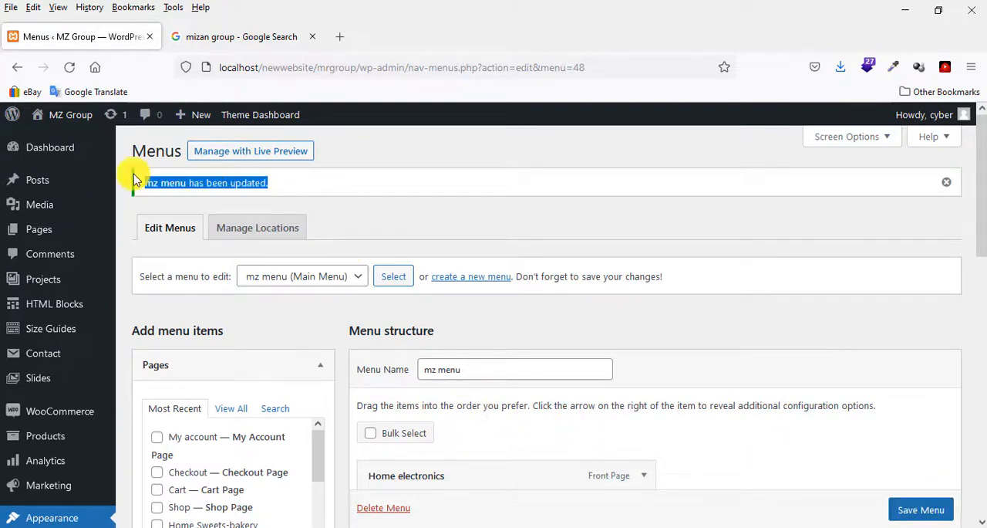
Visit the MZ Group storefront, confirming leaving the editor, and compare the Shop submenu's category order with Browse Categories.
mouse_move(62, 114)
left_click(54, 147)
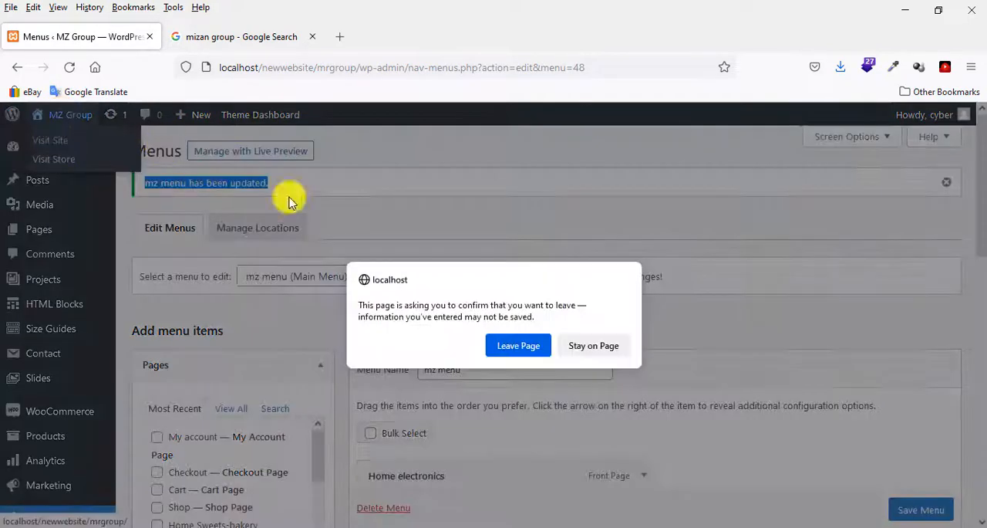
left_click(516, 345)
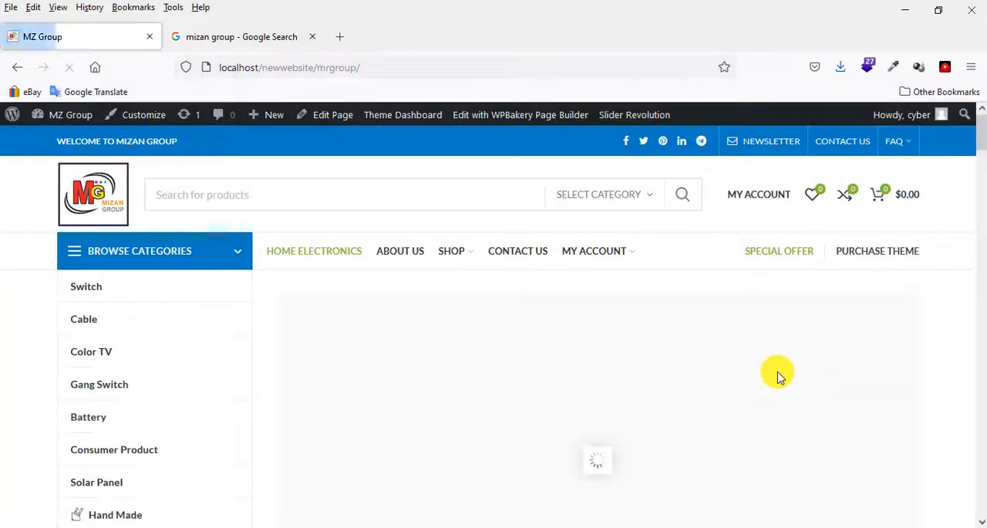
mouse_move(458, 252)
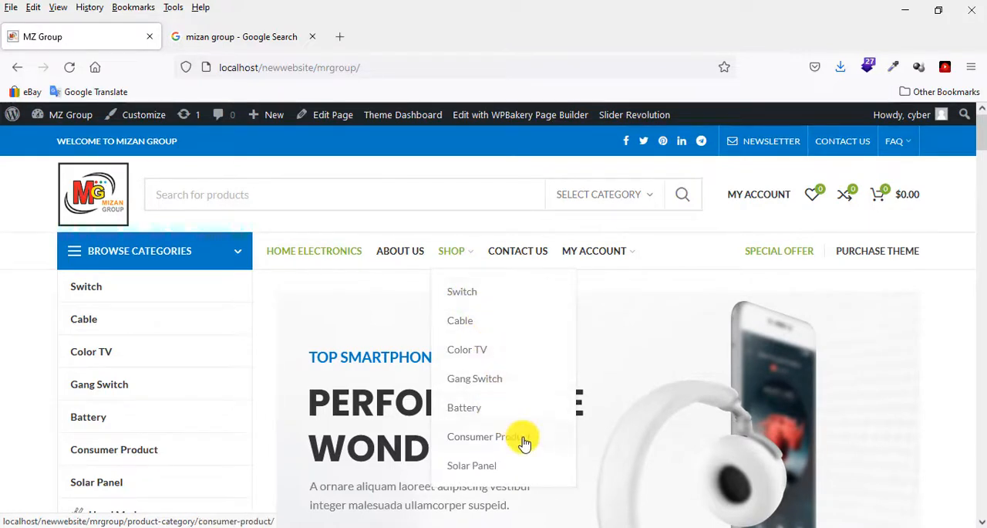
scroll(727, 324, "down", 3)
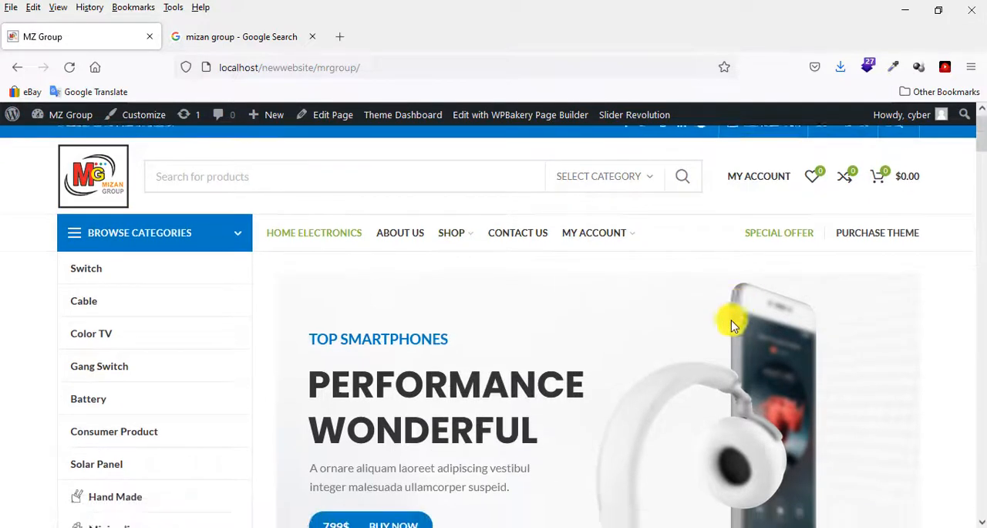
scroll(95, 293, "up", 3)
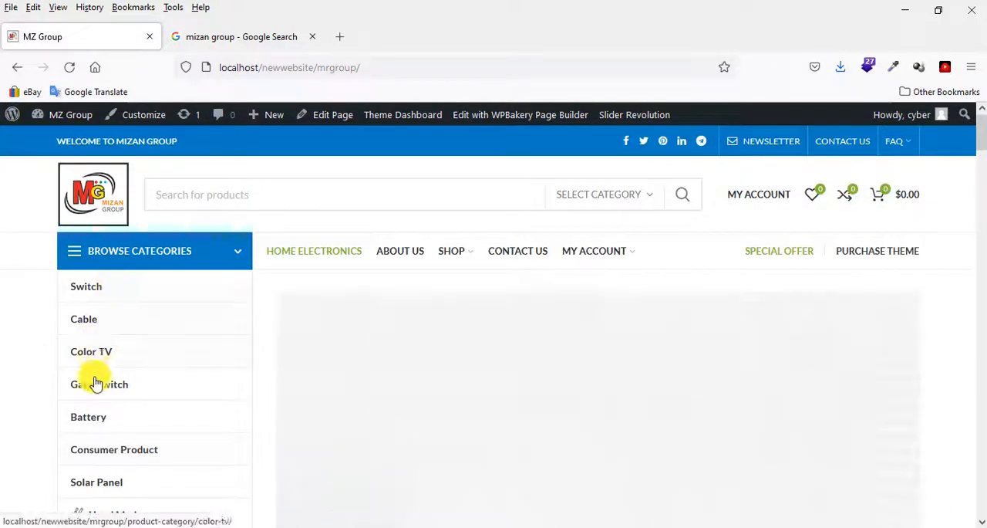
scroll(95, 388, "down", 3)
scroll(100, 377, "up", 3)
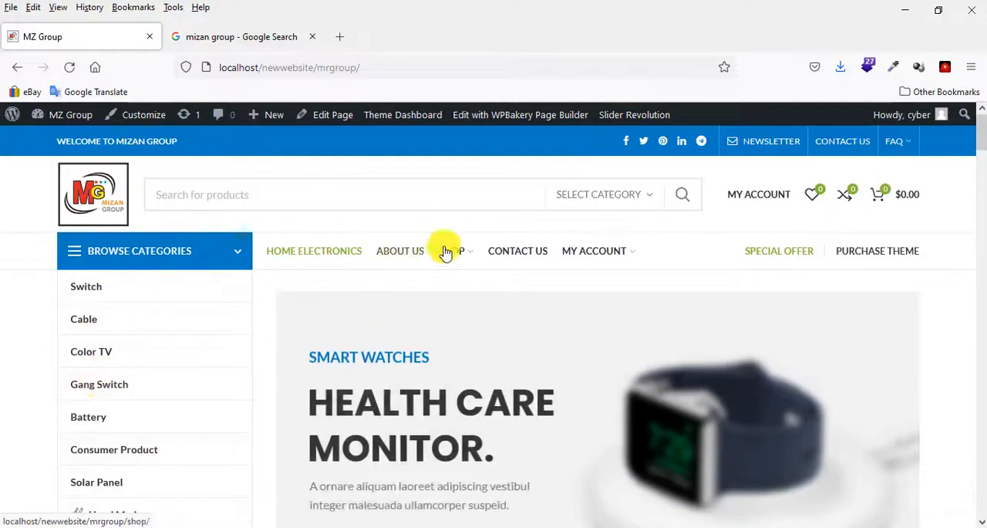